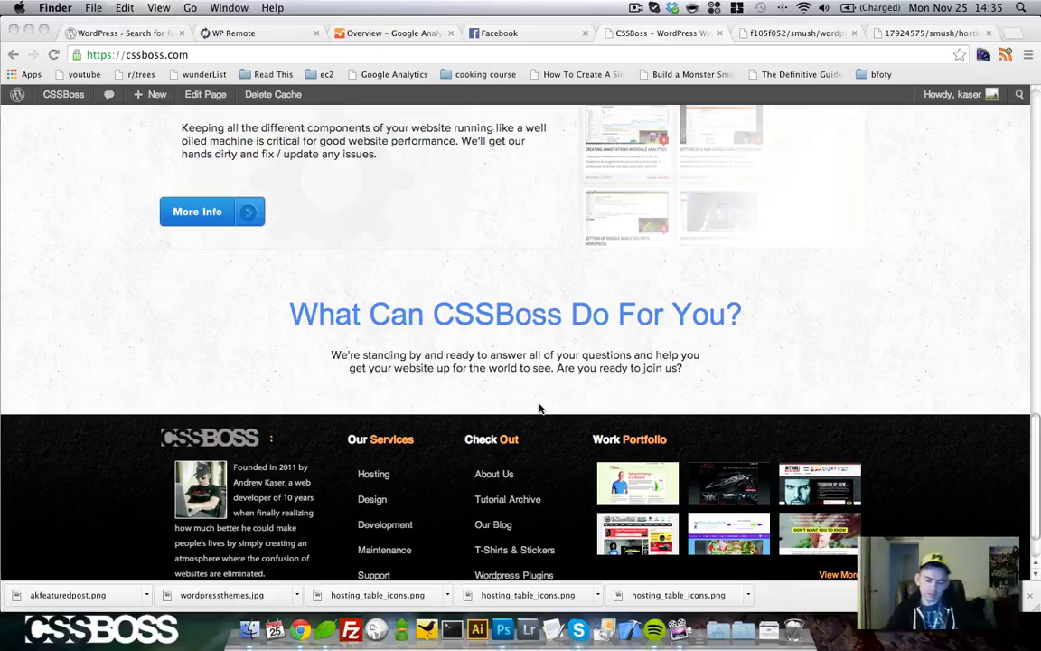
Open the CSSBoss Hosting page from the home page's Hosting section and close the two old smush image tabs
scroll(539, 408, "up", 15)
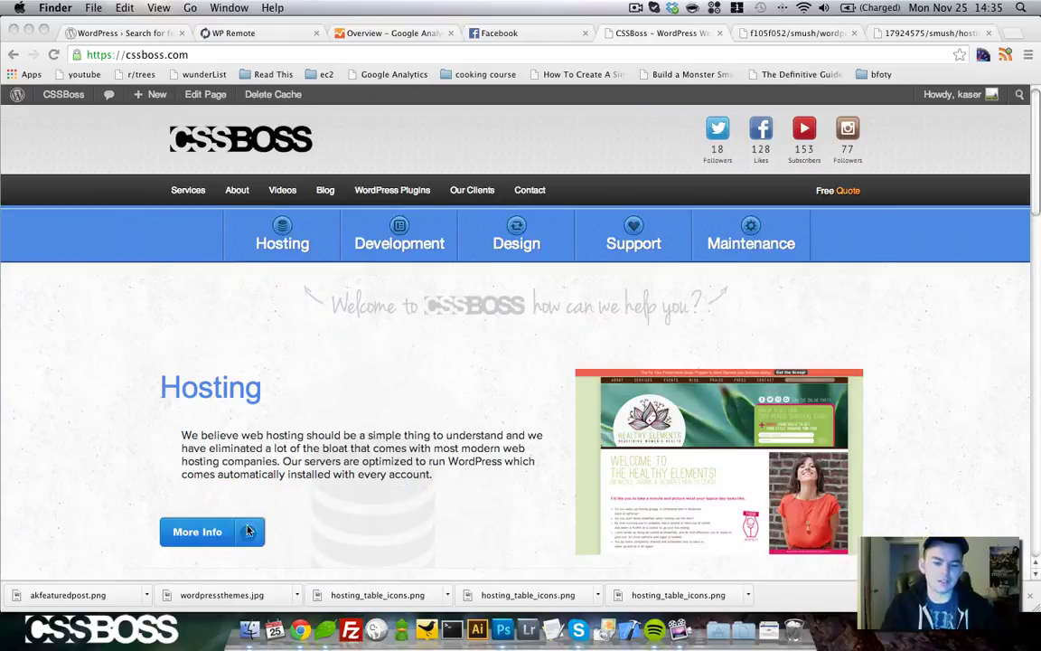
left_click(248, 530)
left_click(251, 526)
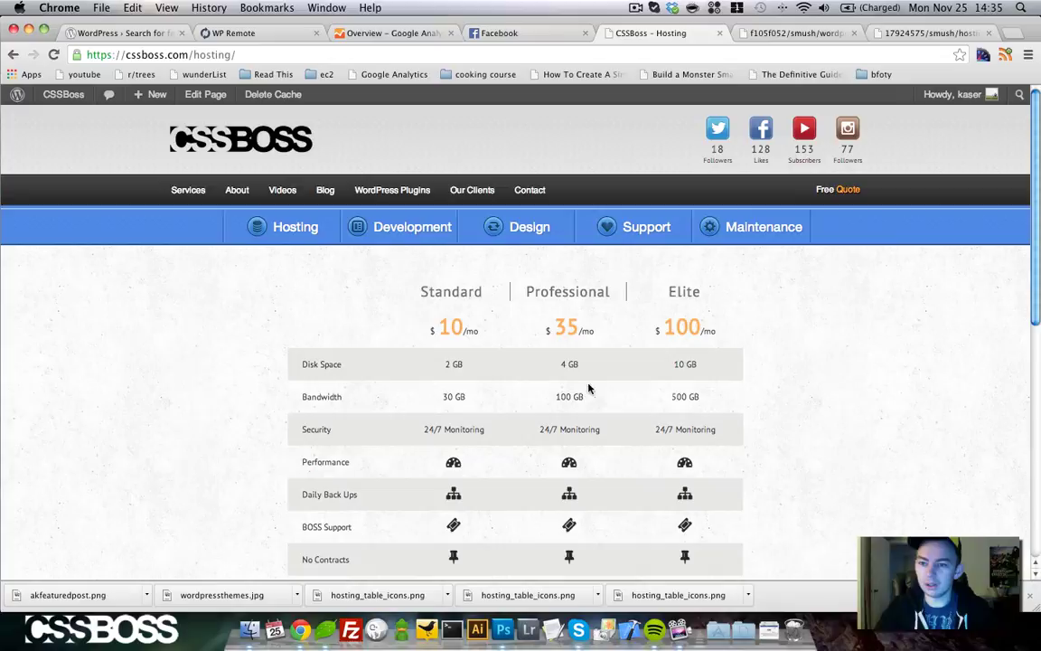
left_click(853, 33)
left_click(853, 32)
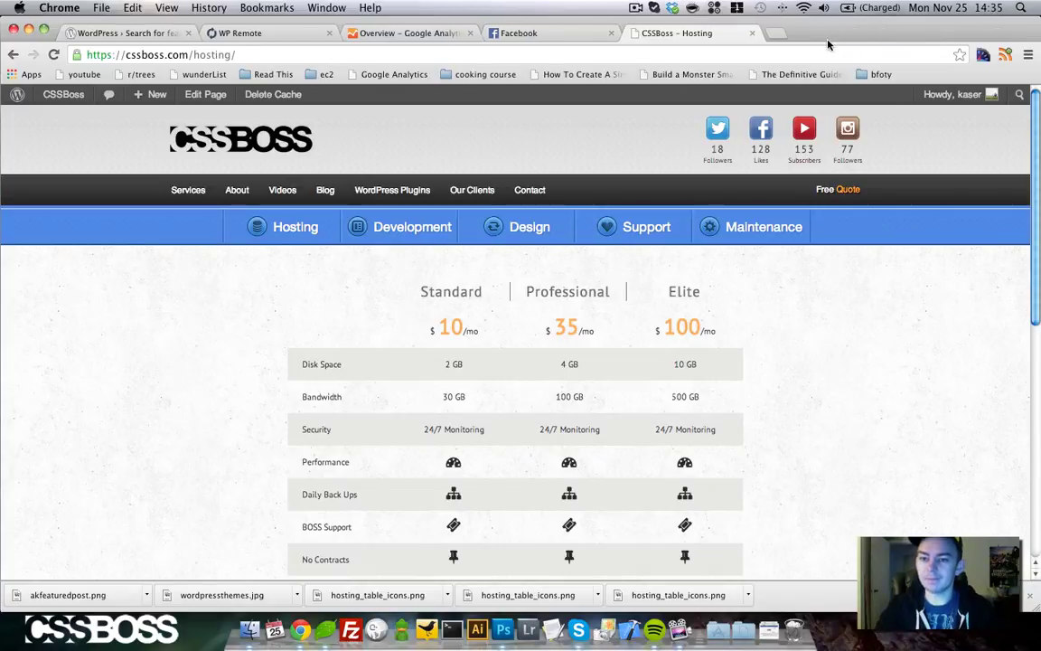
Open smushit.com in a new tab and go to its image uploader
key("super+t")
type("smushit.com")
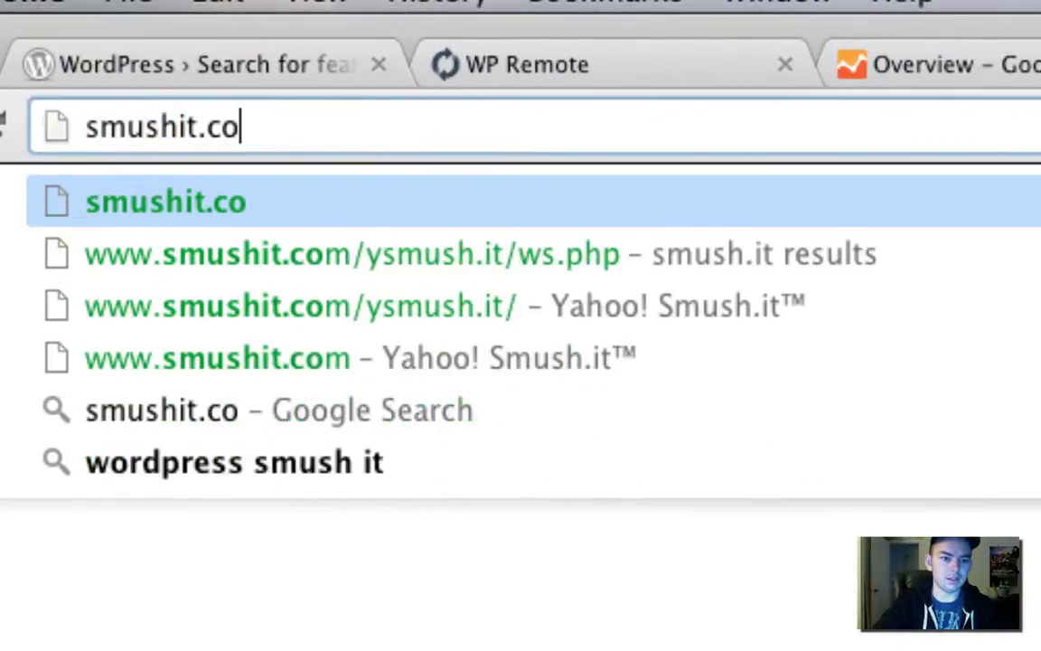
key("Return")
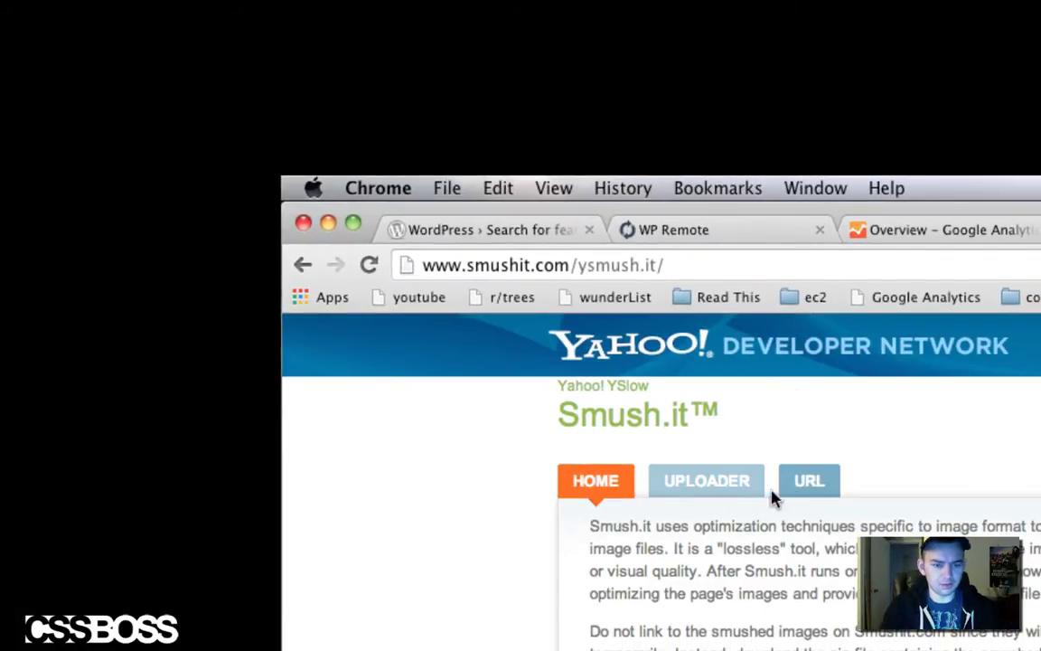
left_click(701, 491)
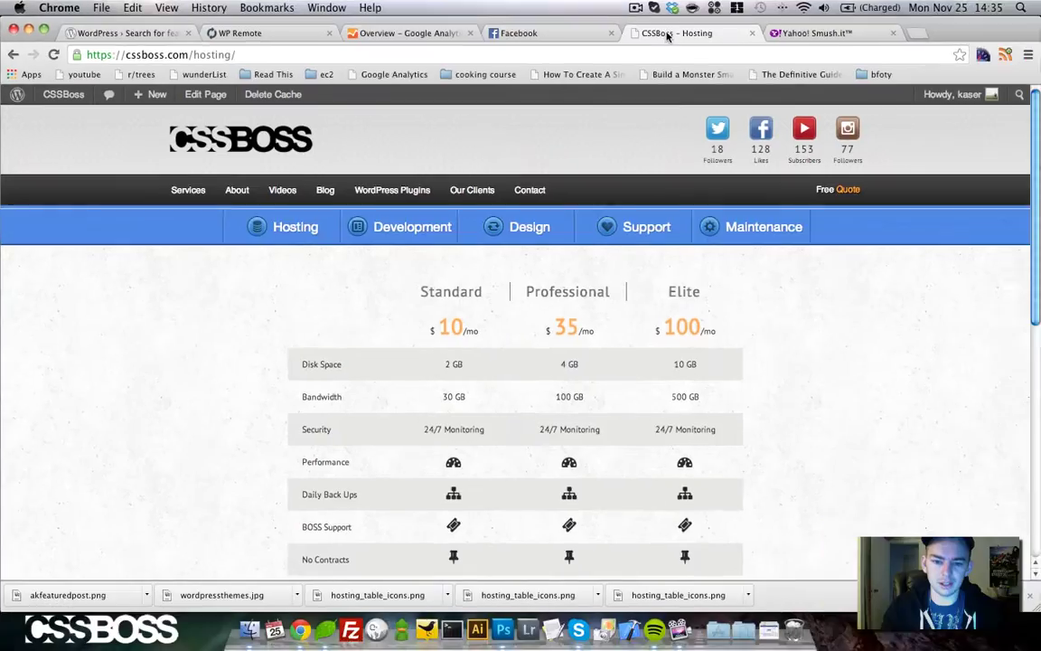
Inspect the Standard plan's Performance icon on the Hosting page and open its background image, hosting_table_icons.png, in a new tab
scroll(452, 316, "down", 2)
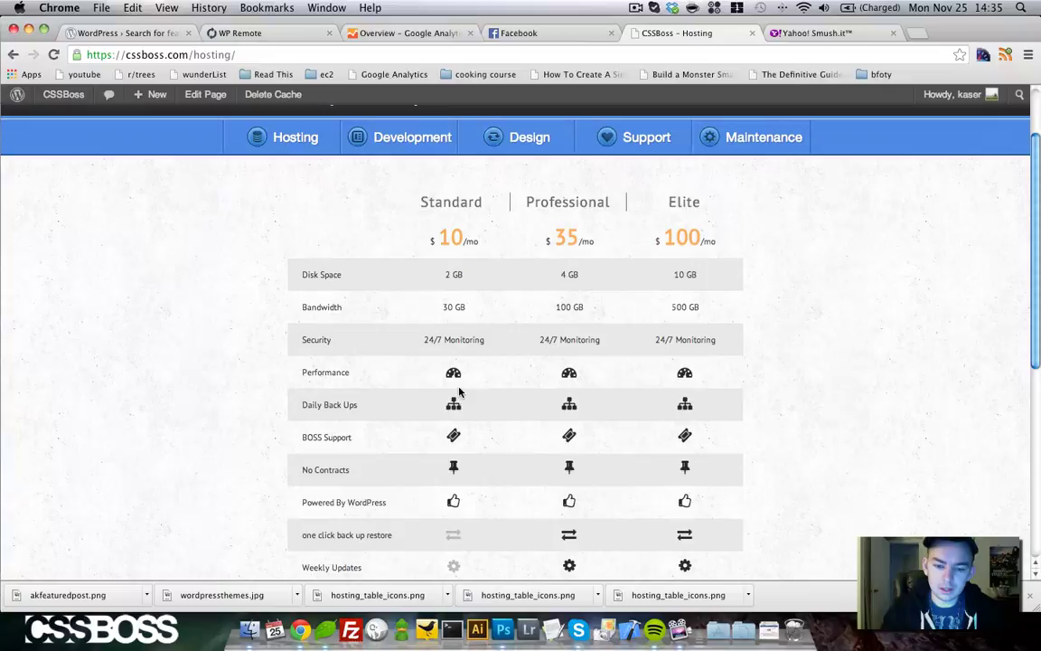
right_click(457, 375)
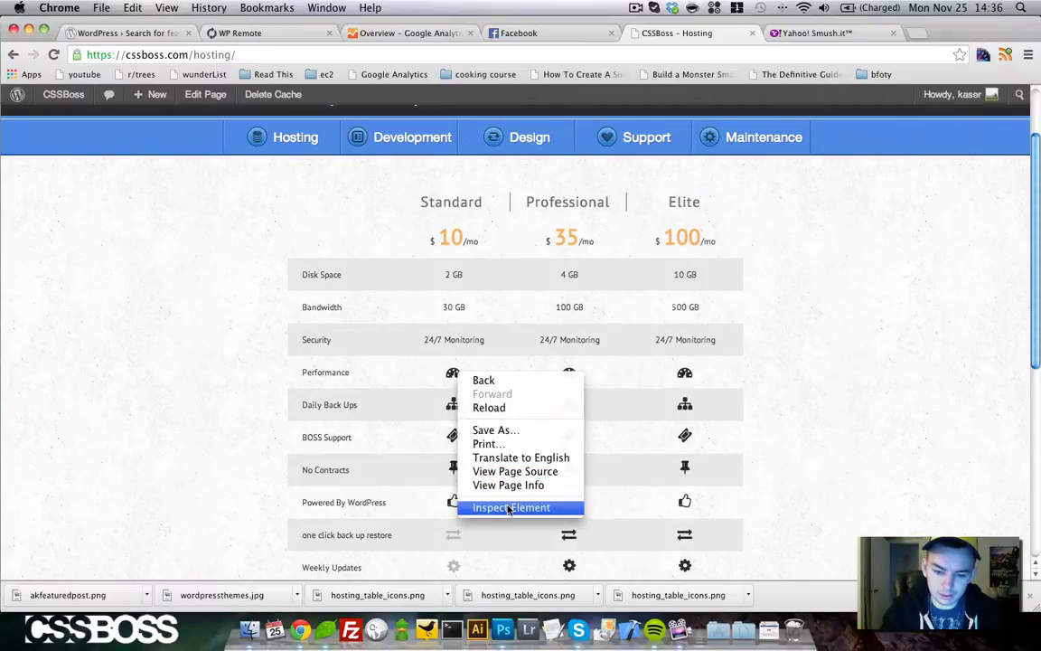
left_click(493, 506)
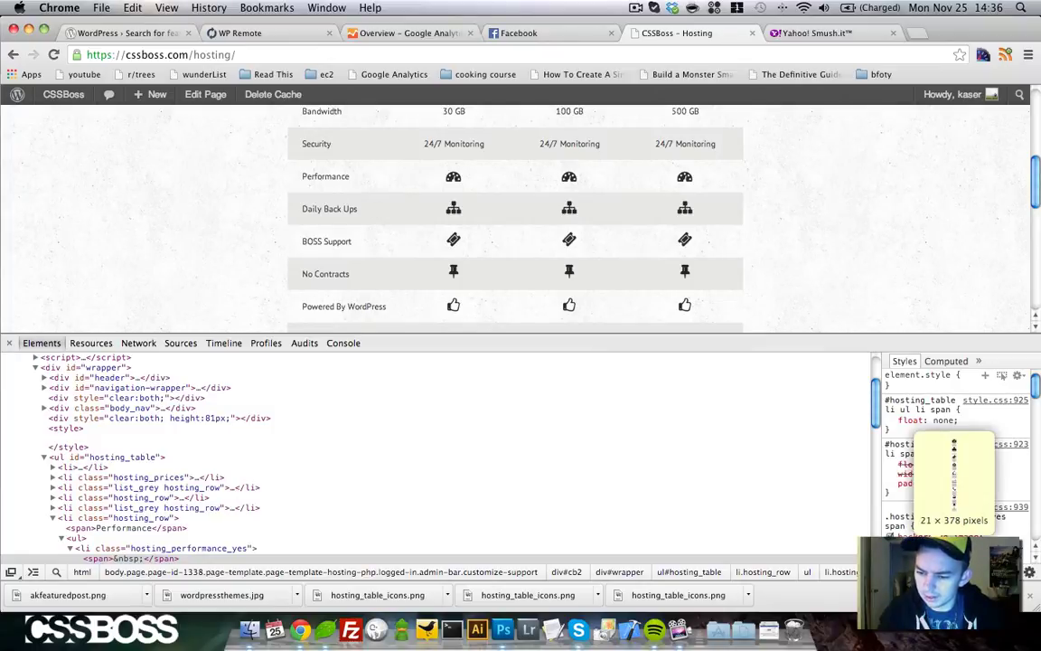
right_click(958, 536)
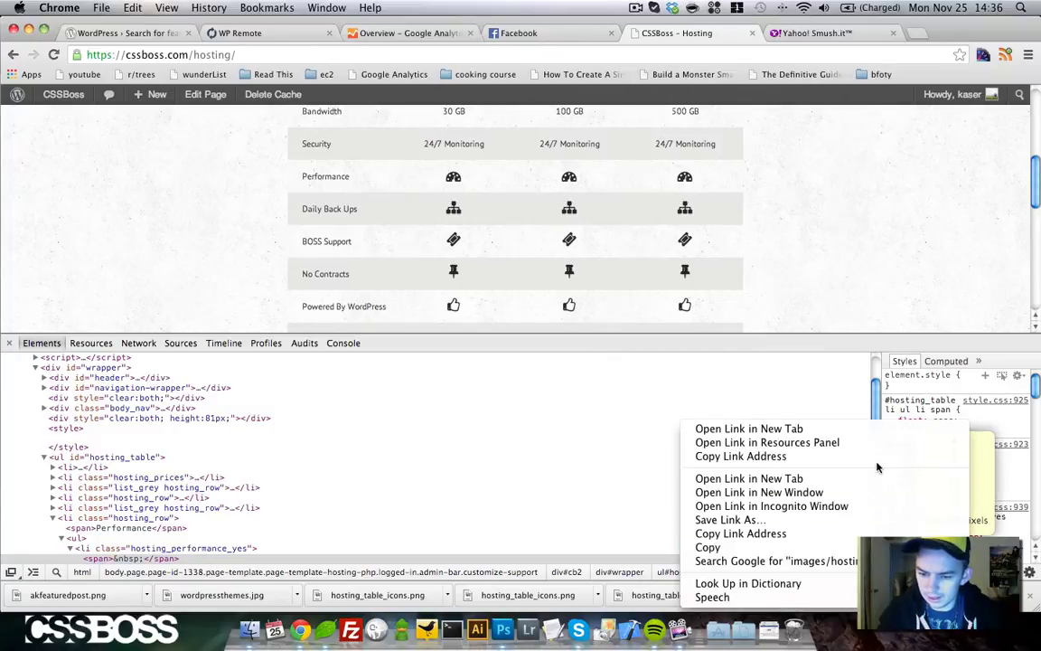
left_click(814, 479)
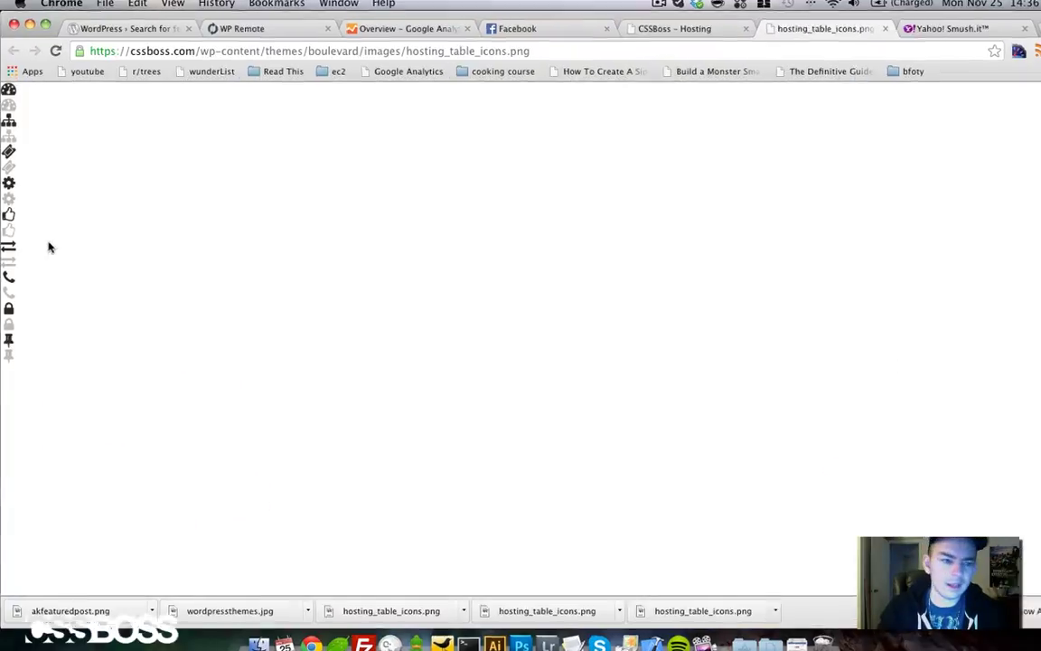
Copy the icon sprite's image URL and save the image to the Desktop as hosting_table_icons
left_click_drag(24, 94, 413, 136)
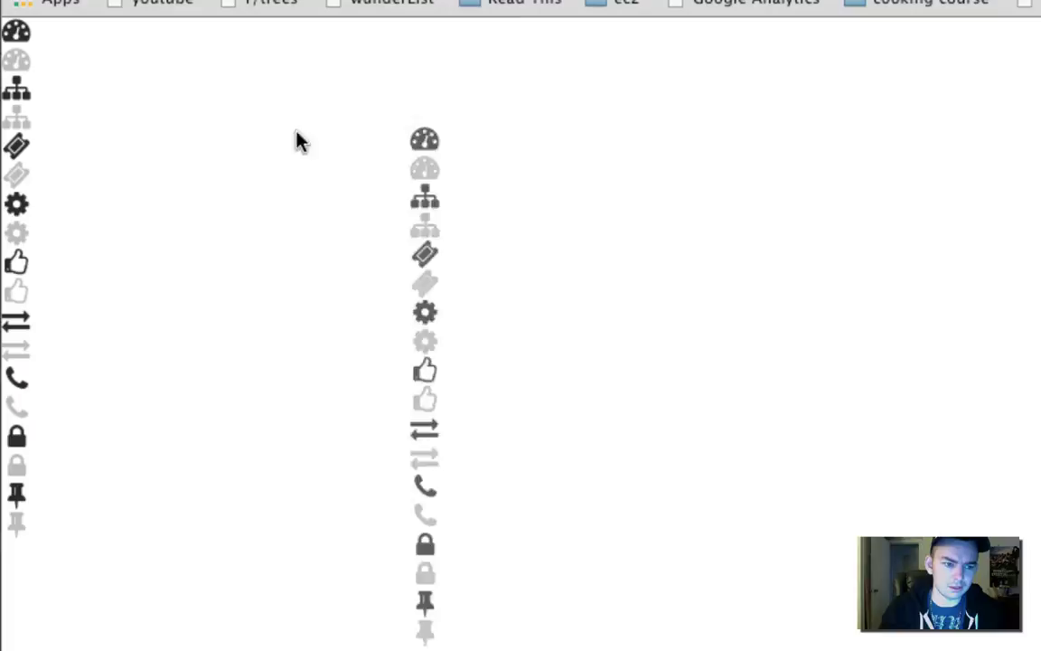
right_click(72, 244)
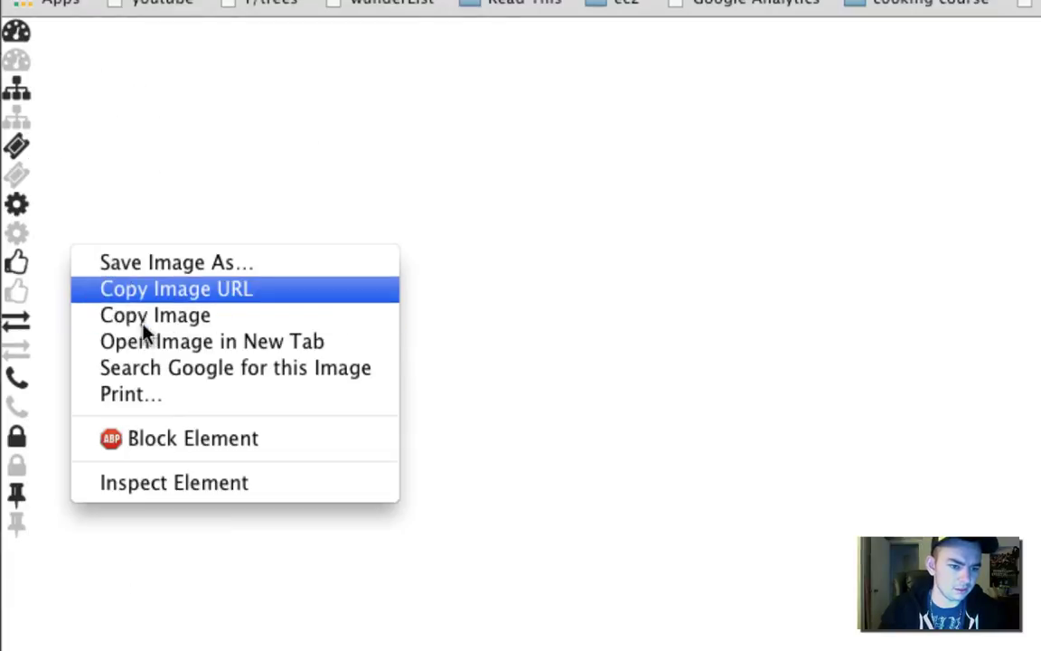
left_click(149, 289)
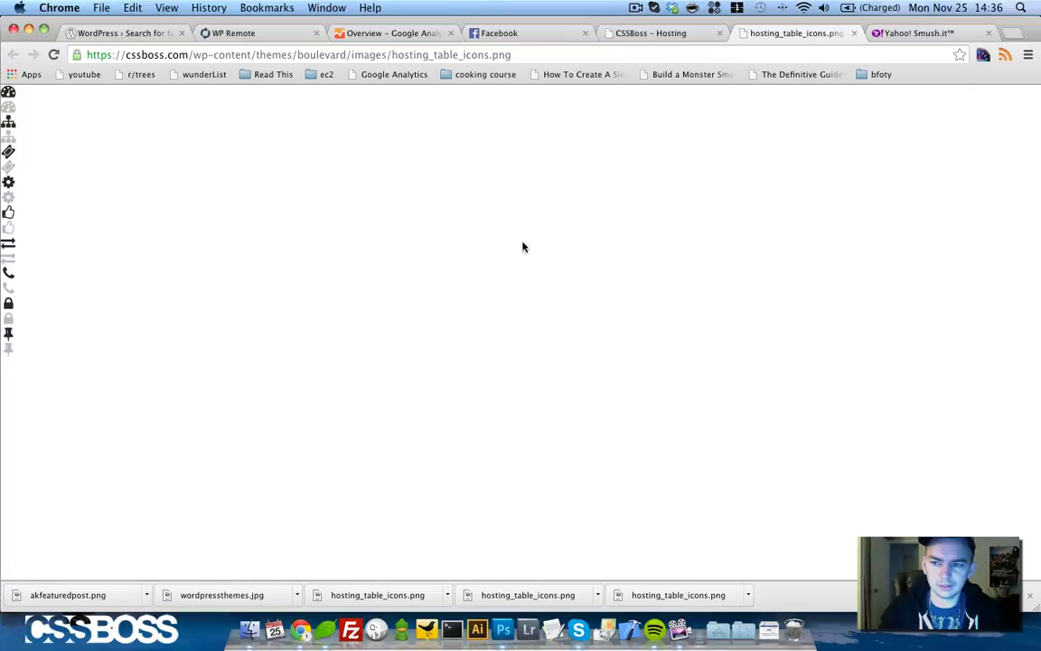
key("super+s")
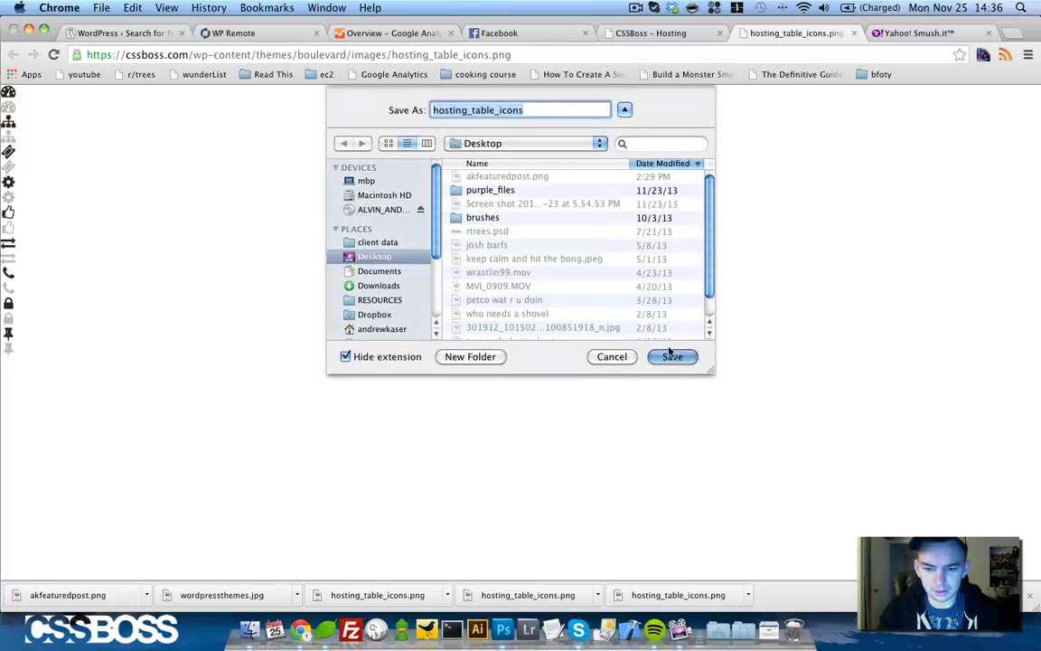
left_click(674, 357)
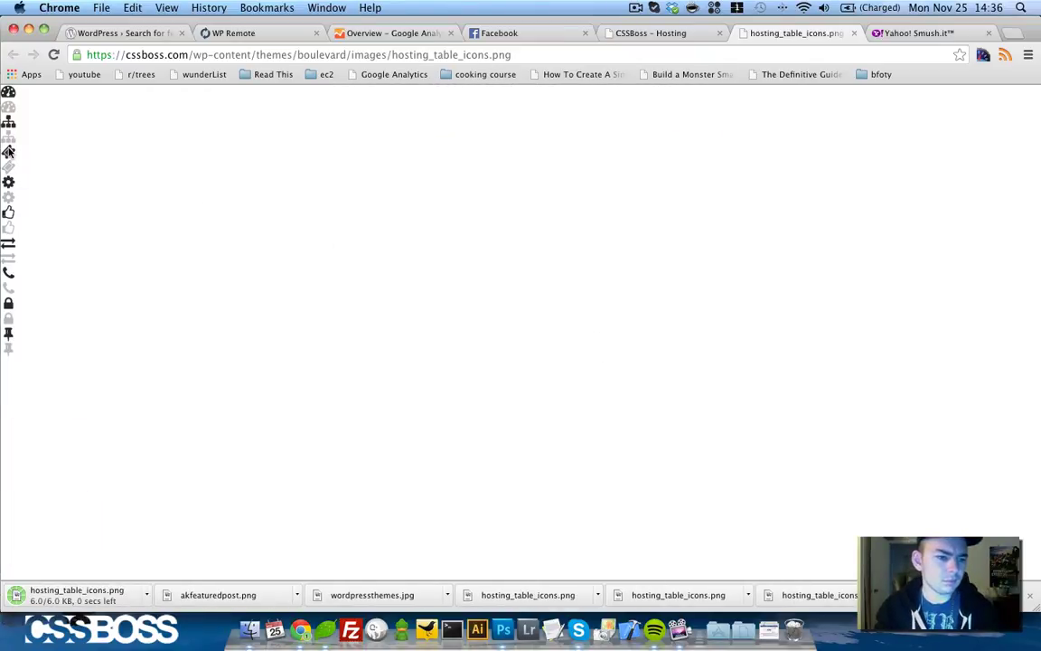
Minimize the browser, code editor and Skype windows to uncover the desktop
left_click(28, 29)
key("super+m")
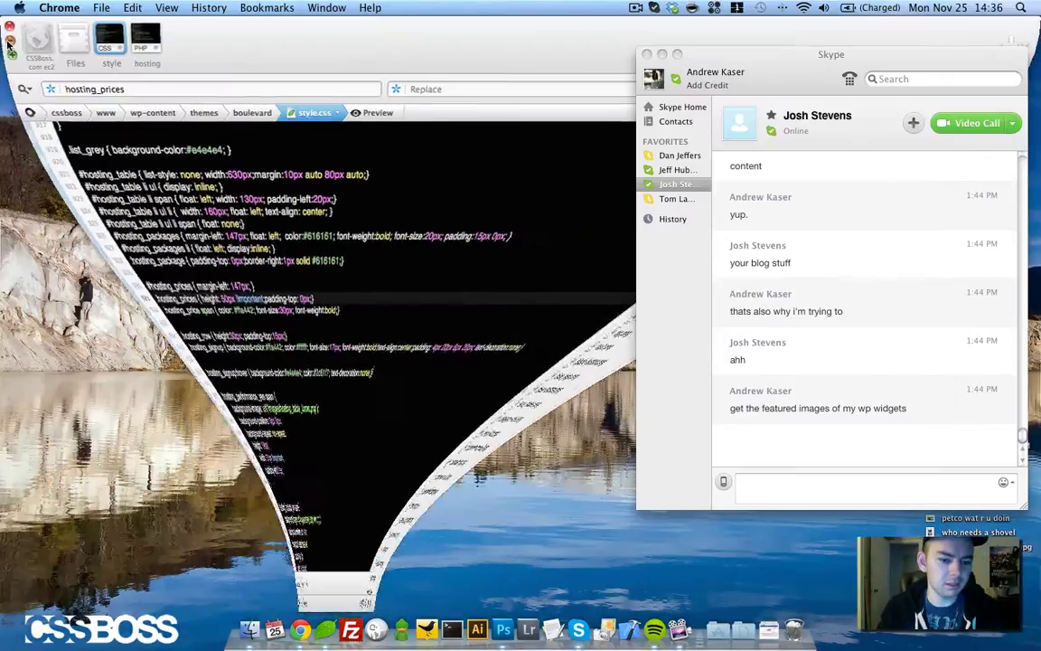
left_click_drag(762, 56, 724, 56)
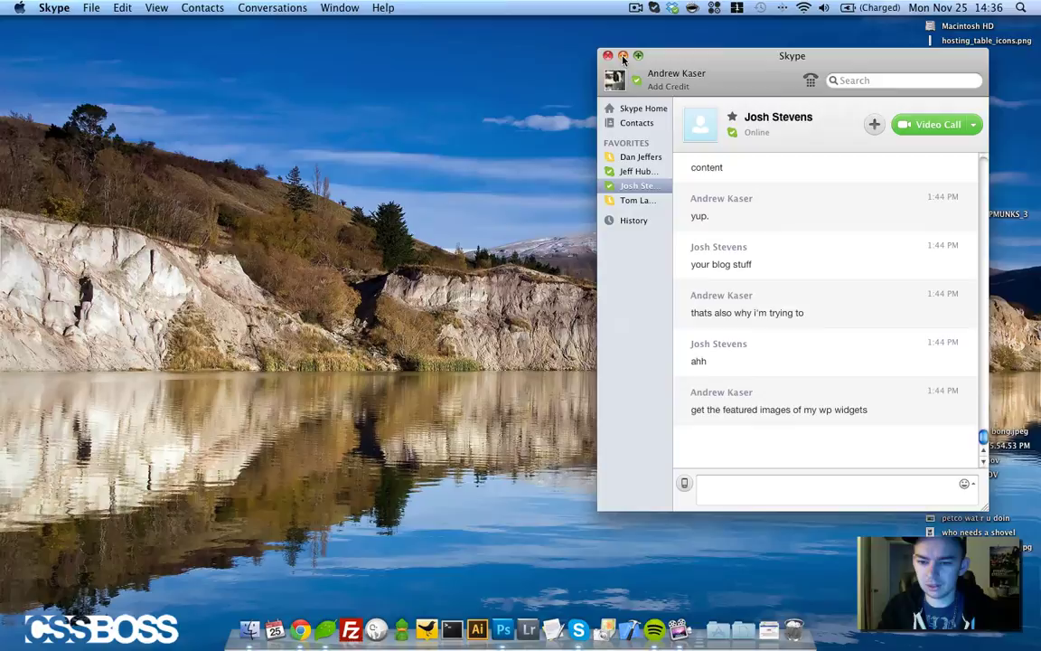
left_click(623, 54)
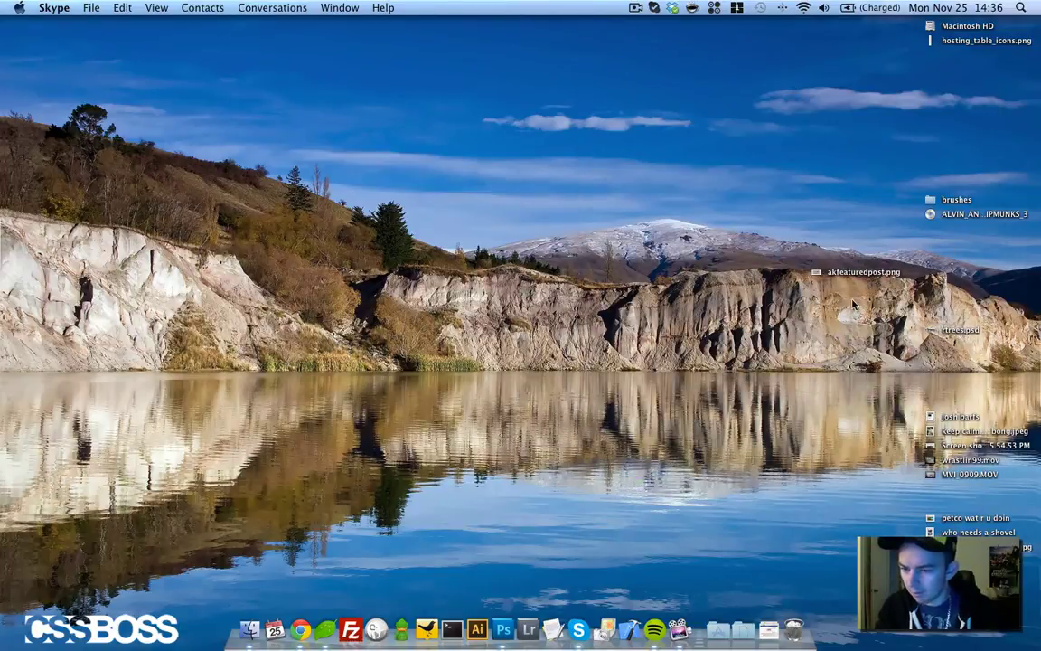
Check the file size of hosting_table_icons.png on the desktop in its file information, then close that information window
left_click(961, 42)
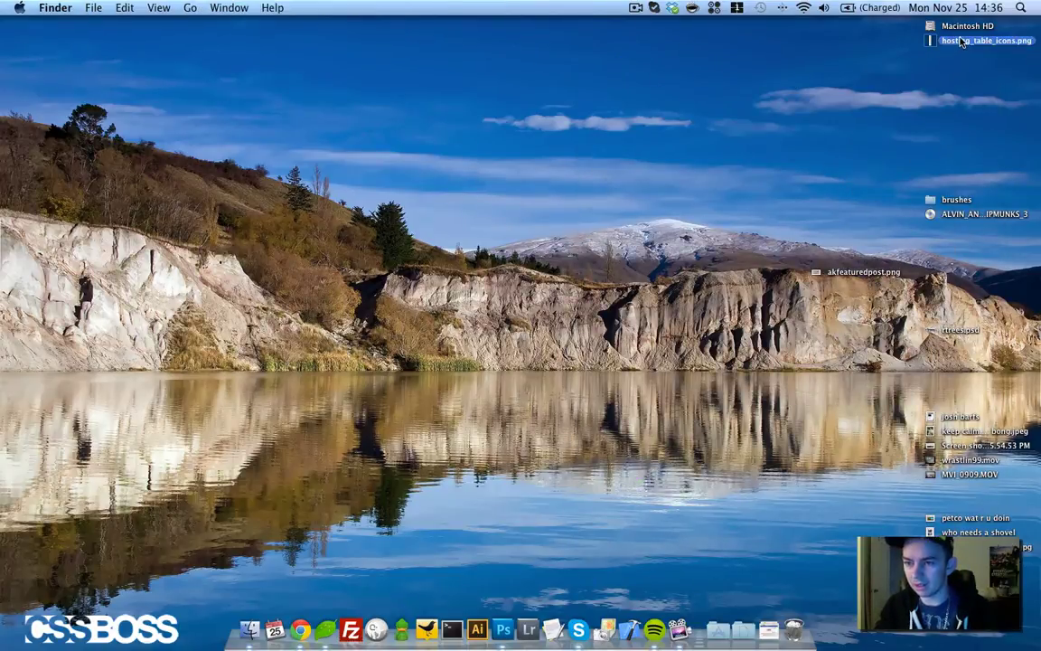
right_click(962, 42)
left_click(875, 101)
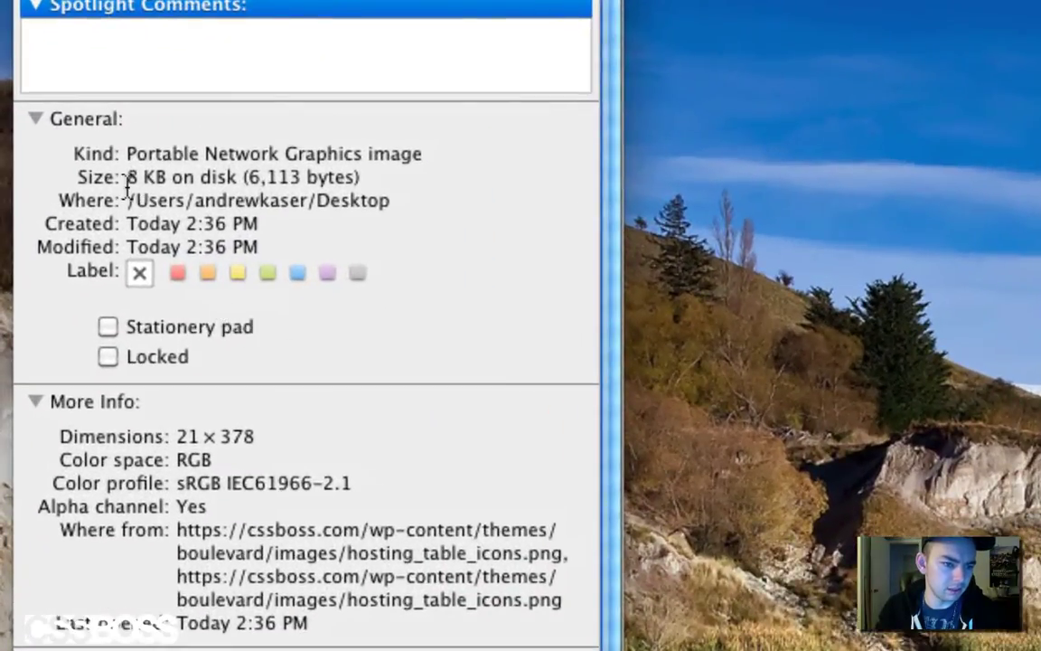
left_click_drag(127, 185, 330, 200)
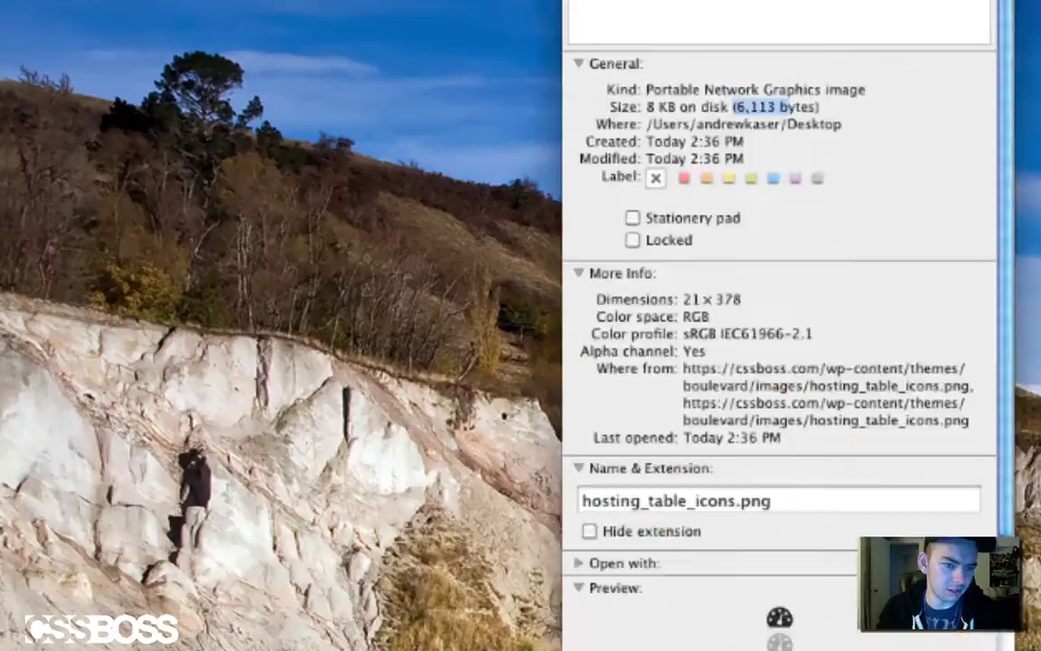
key("super+w")
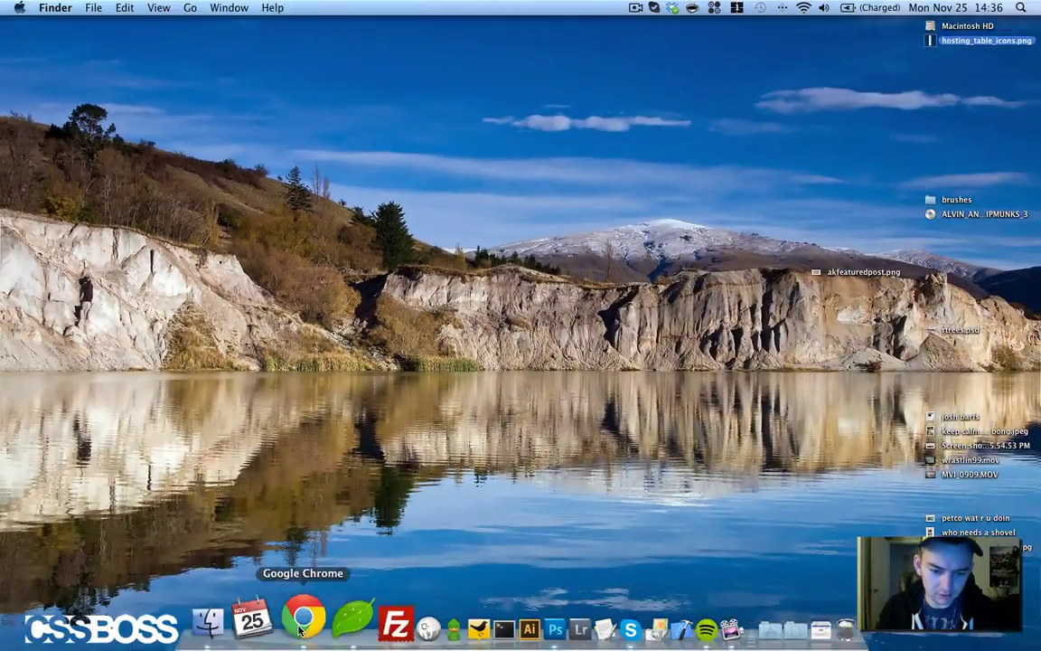
Switch back to Chrome and smush hosting_table_icons.png from the Desktop with the Smush.it uploader
left_click(300, 623)
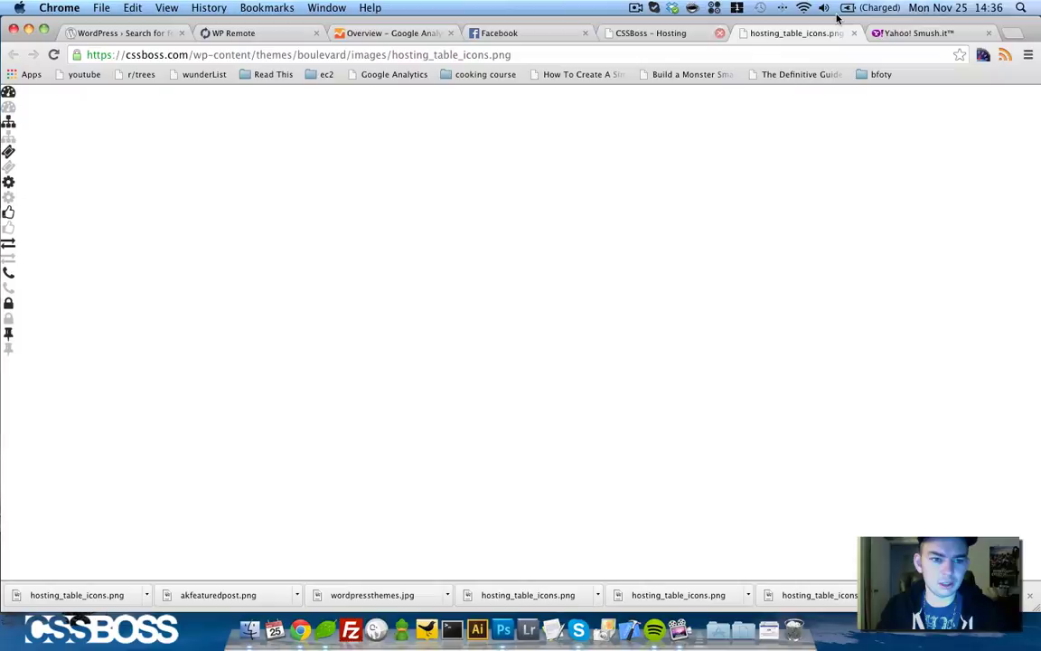
left_click(908, 33)
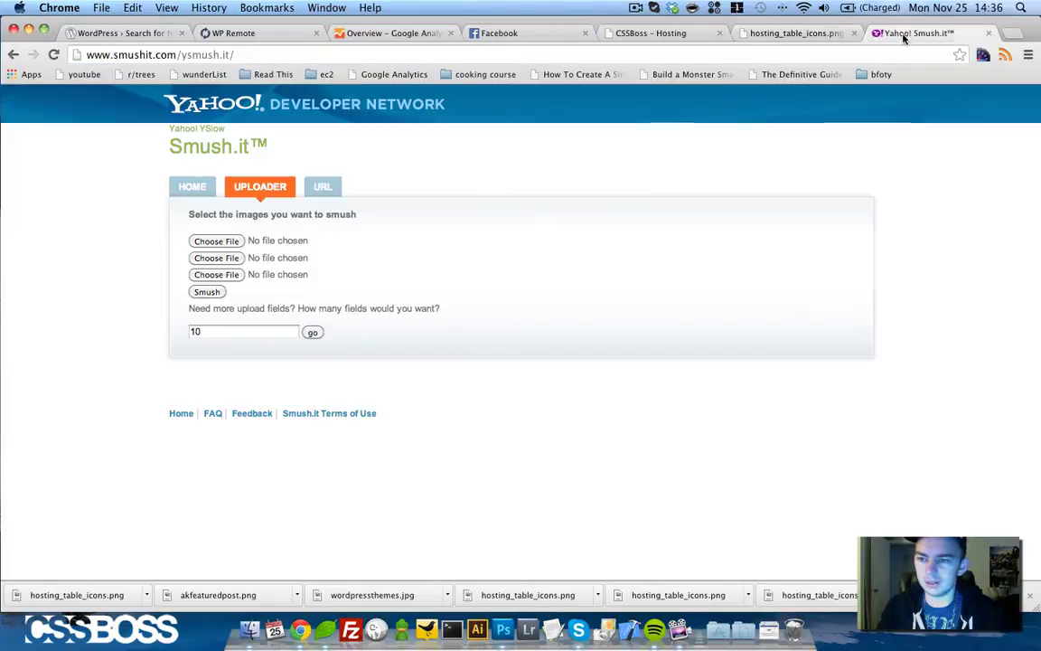
left_click(223, 241)
left_click(304, 133)
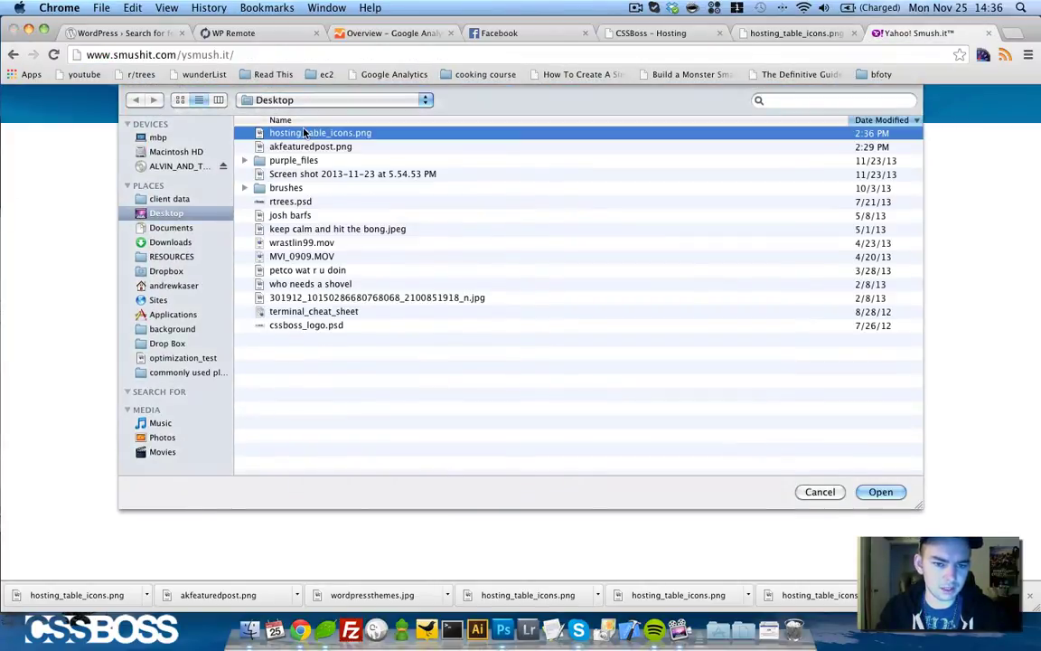
left_click(880, 491)
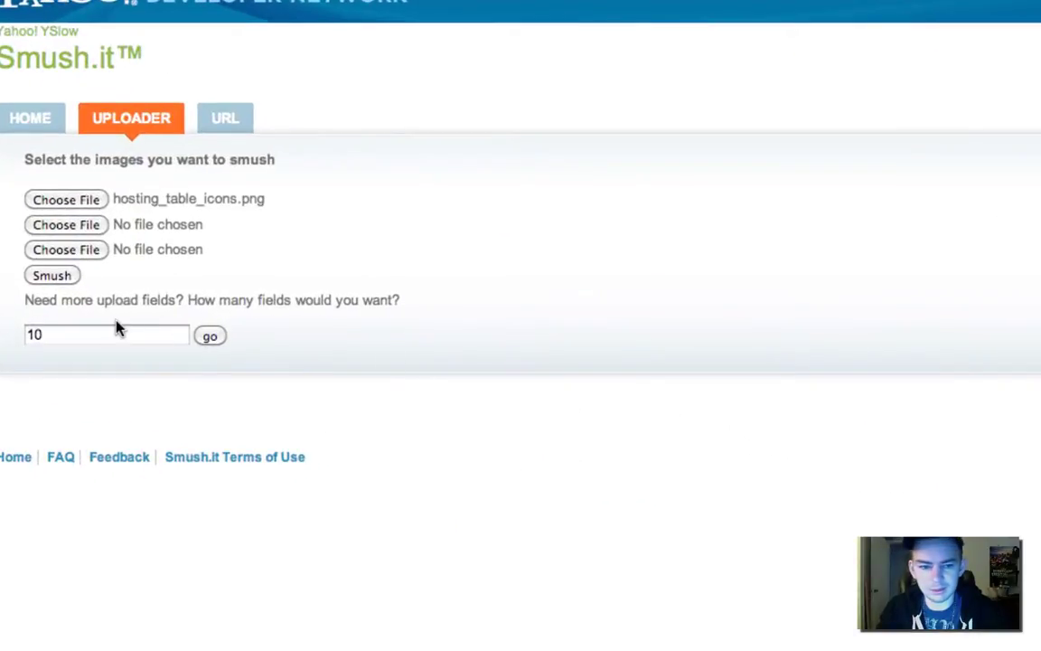
left_click(60, 276)
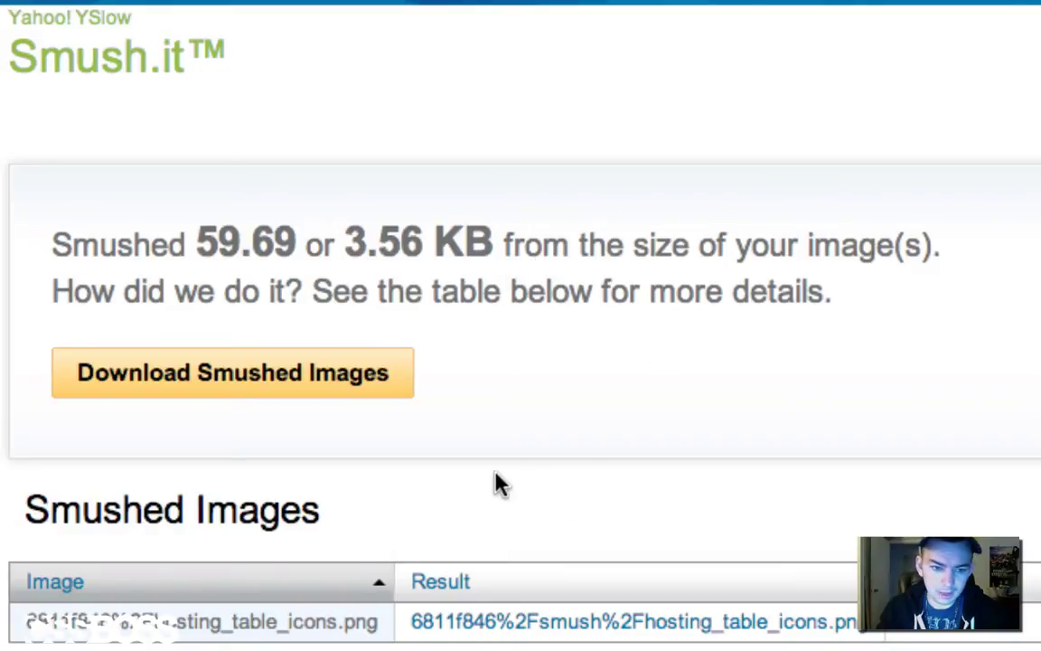
Examine the total reduction and the percentage savings for the smushed icon image
left_click_drag(193, 239, 308, 242)
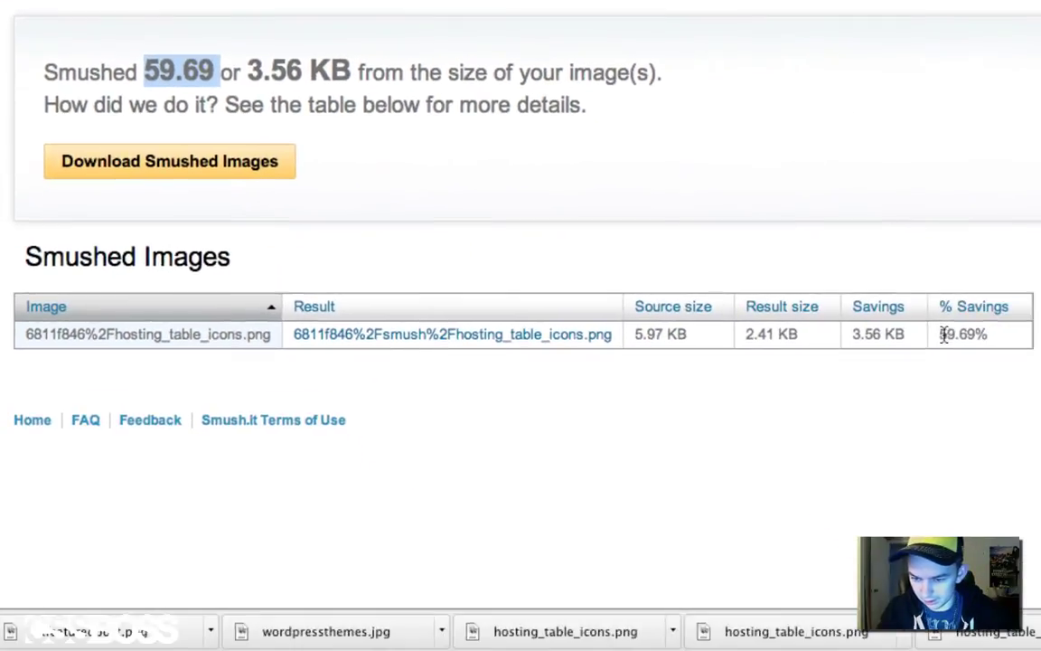
left_click_drag(941, 333, 988, 334)
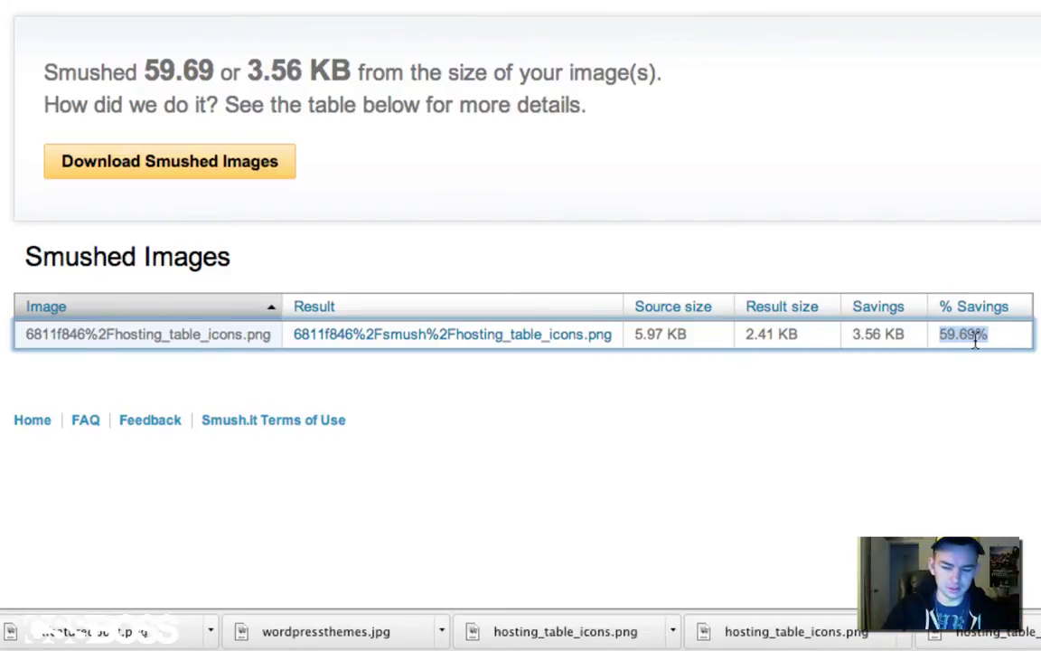
left_click(940, 377)
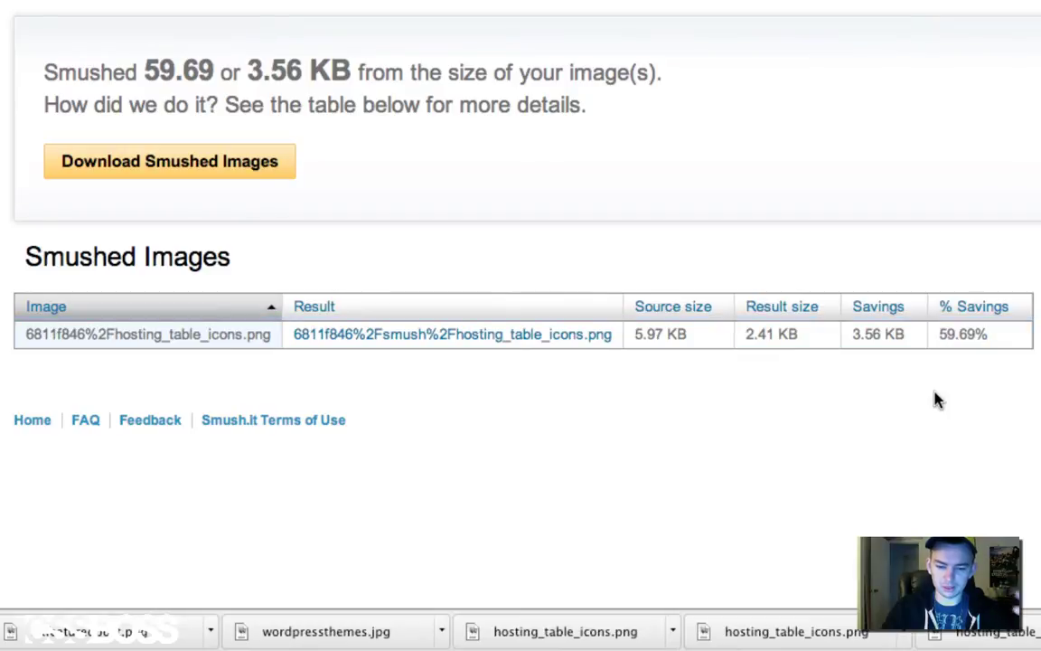
right_click(533, 335)
key("Escape")
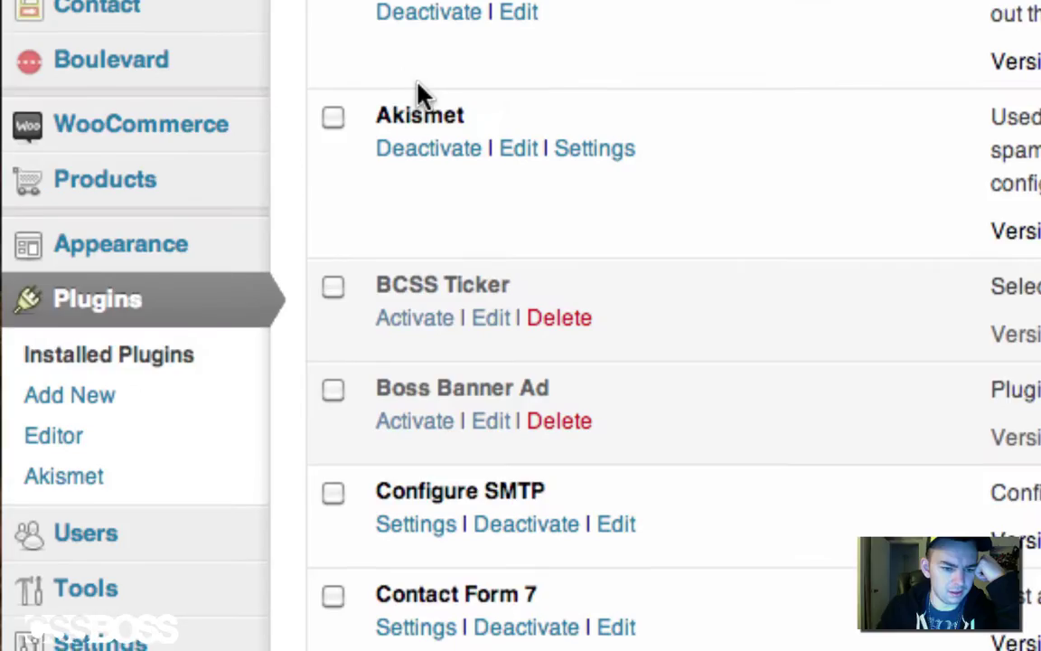
Look through the installed WordPress plugins for the Smush.it plugin by WPMU DEV
scroll(418, 94, "down", 15)
left_click_drag(519, 197, 381, 193)
left_click(565, 203)
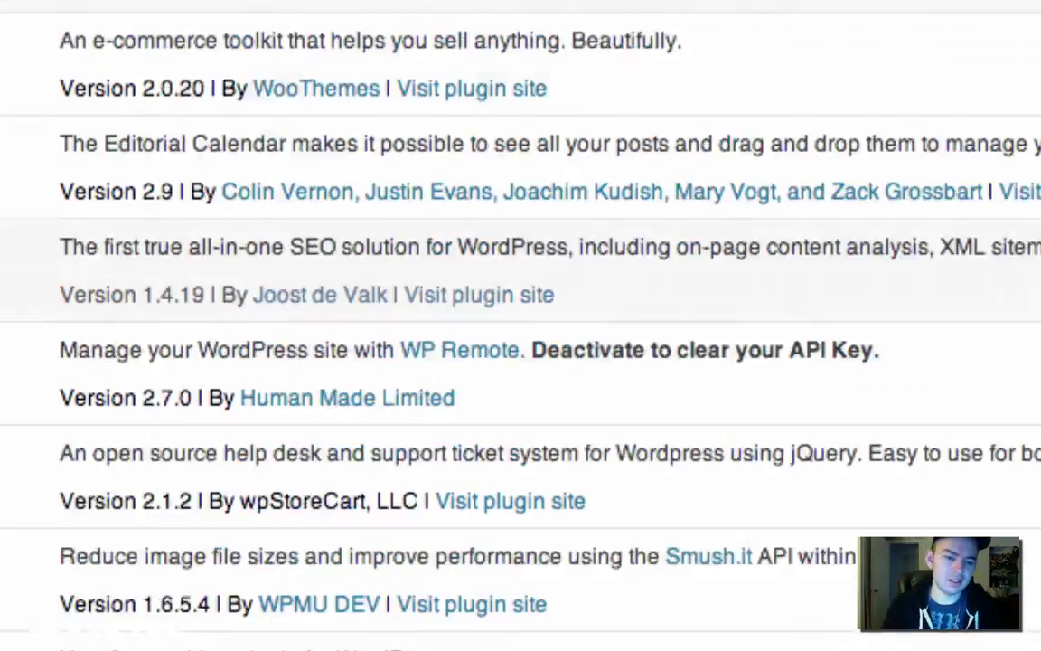
Open the WordPress Media Library
scroll(714, 213, "up", 20)
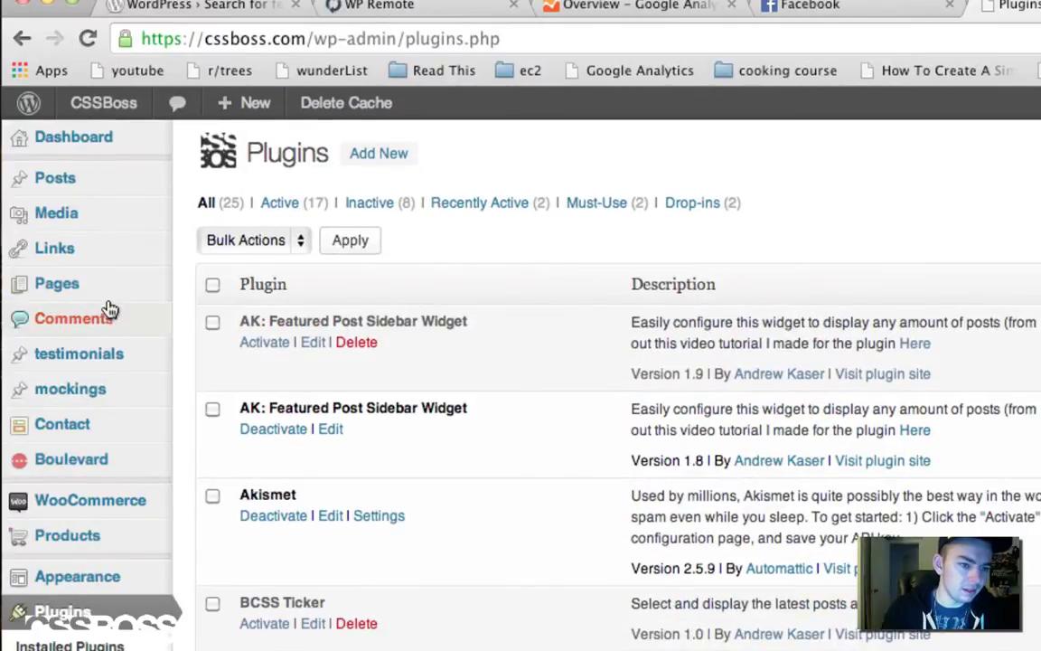
left_click(88, 221)
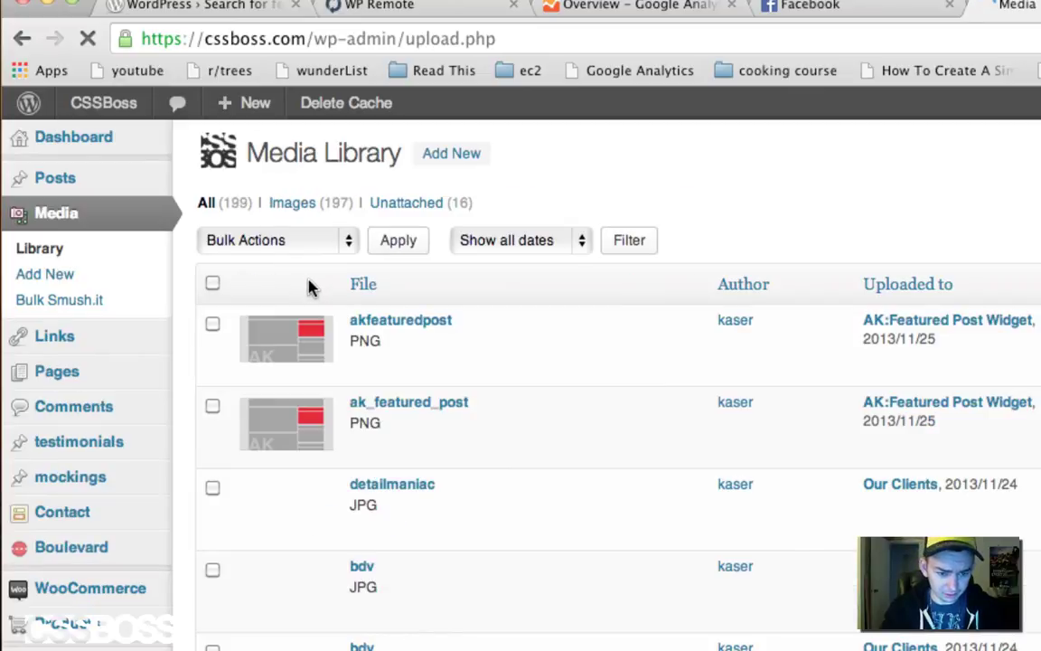
Look over the image files listed in the Media Library
mouse_move(467, 379)
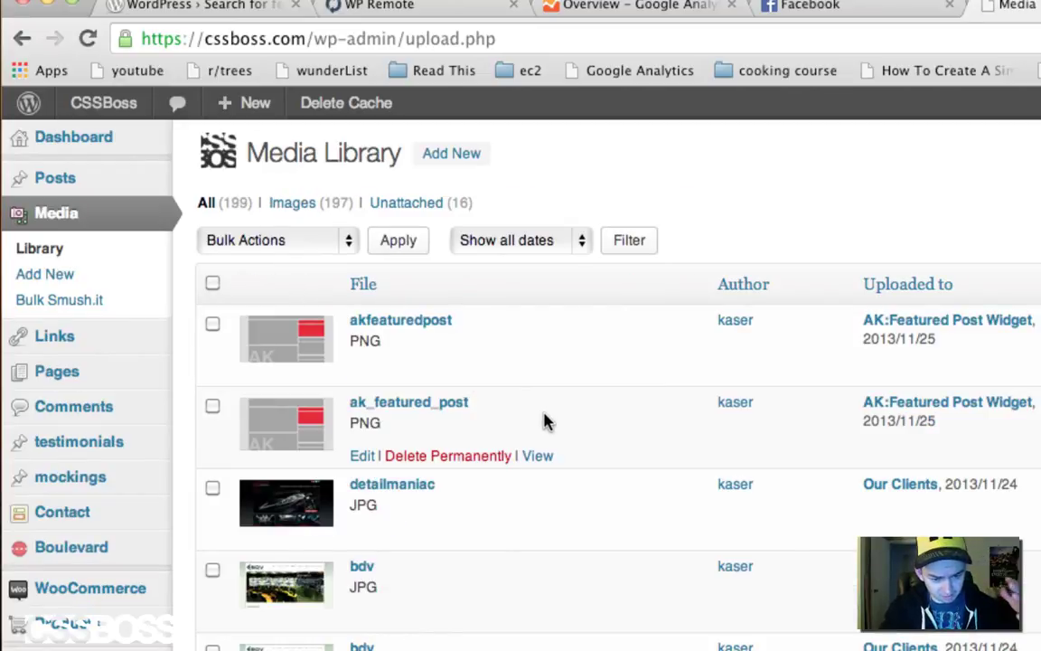
scroll(544, 421, "down", 3)
scroll(543, 420, "up", 3)
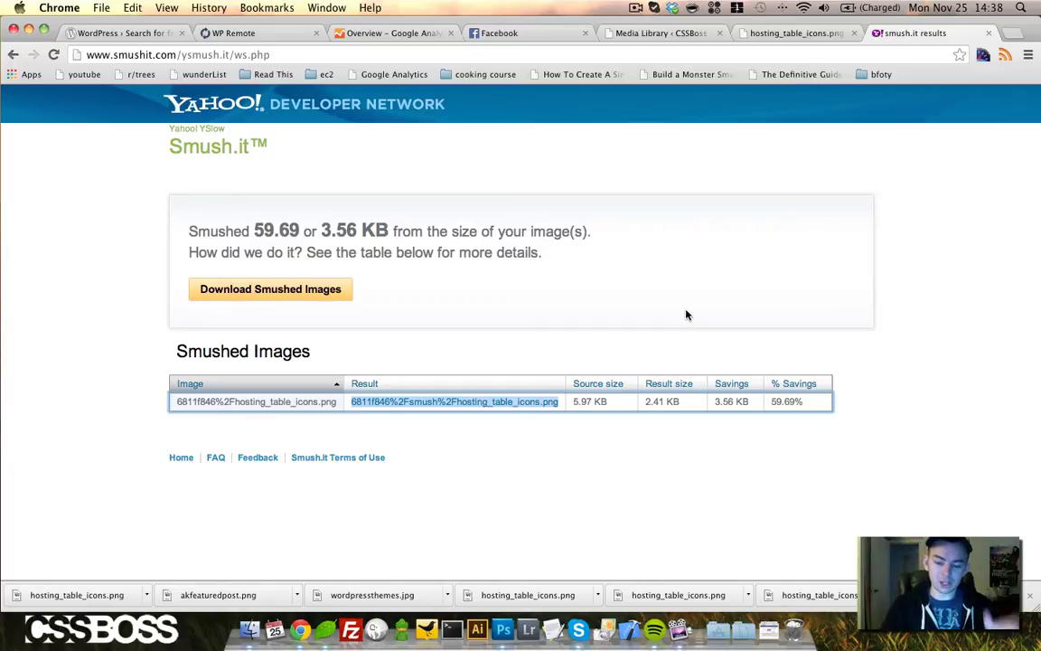
key("super+t")
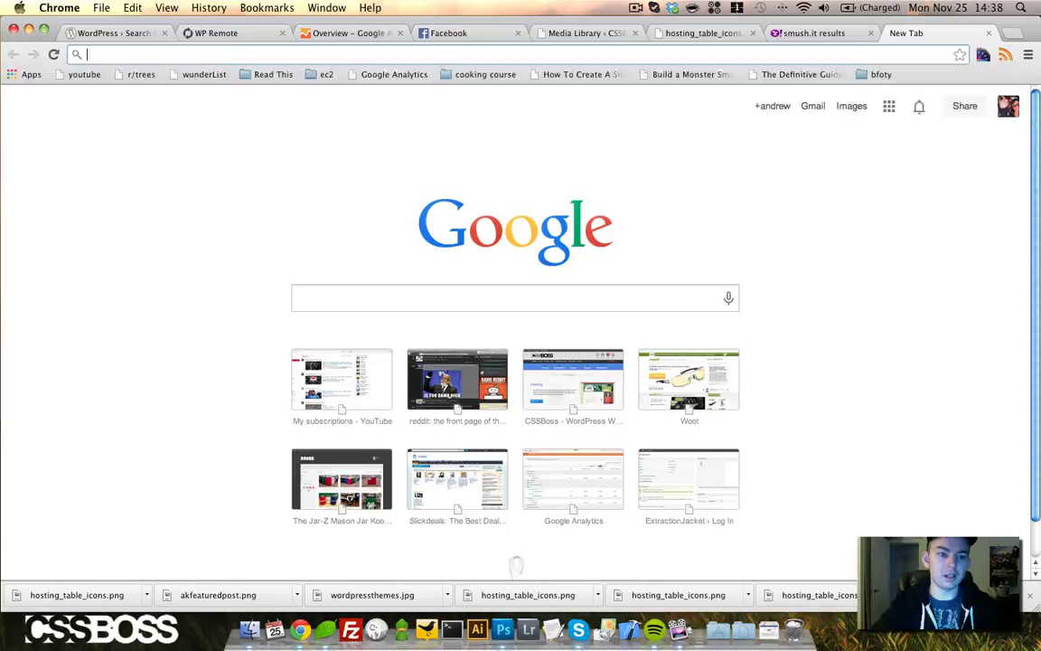
type("gtmetrix.com")
key("Return")
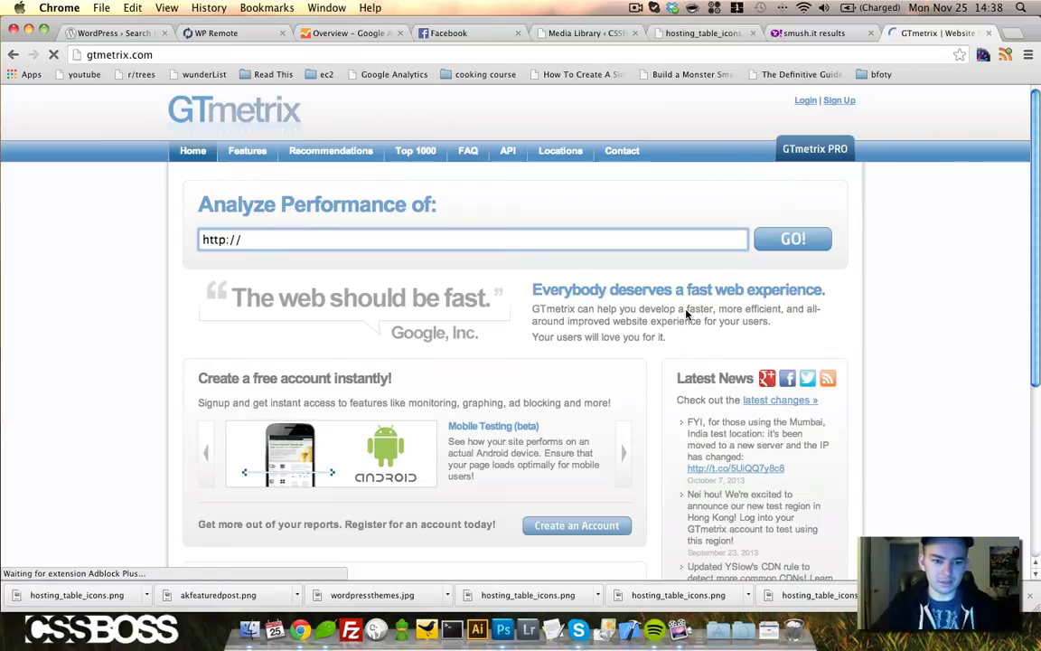
left_click(616, 238)
type("cssbo")
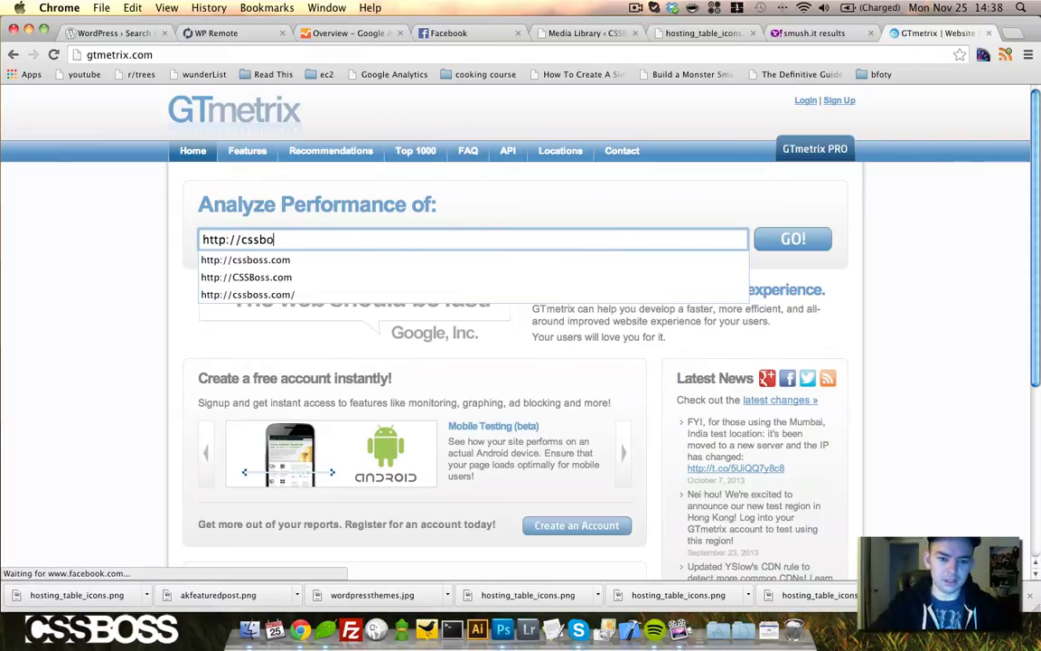
type("ss.com")
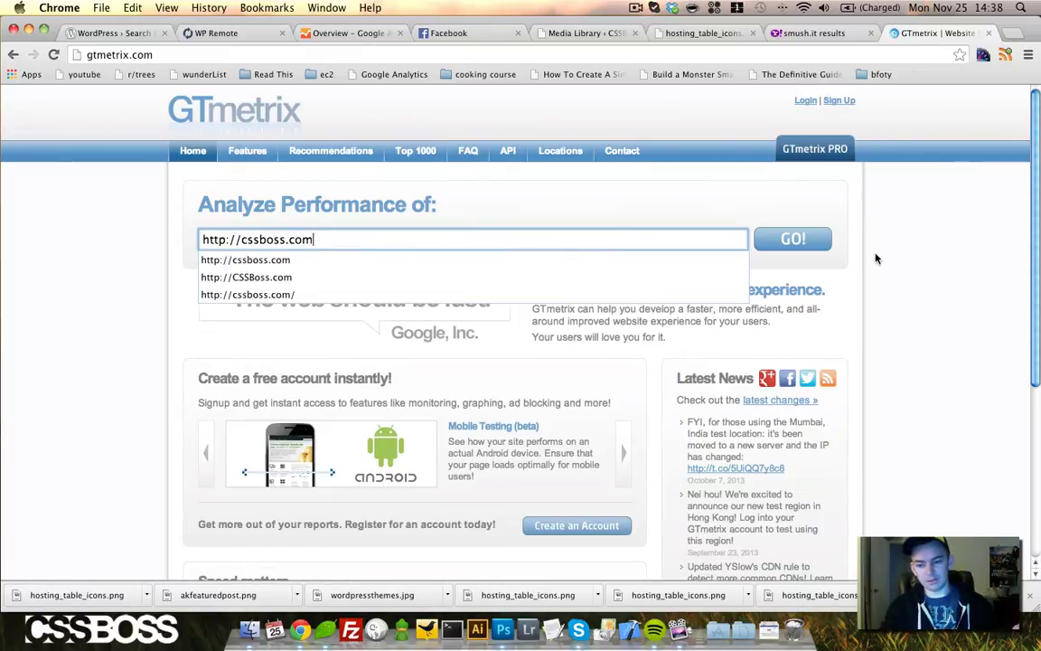
key("Return")
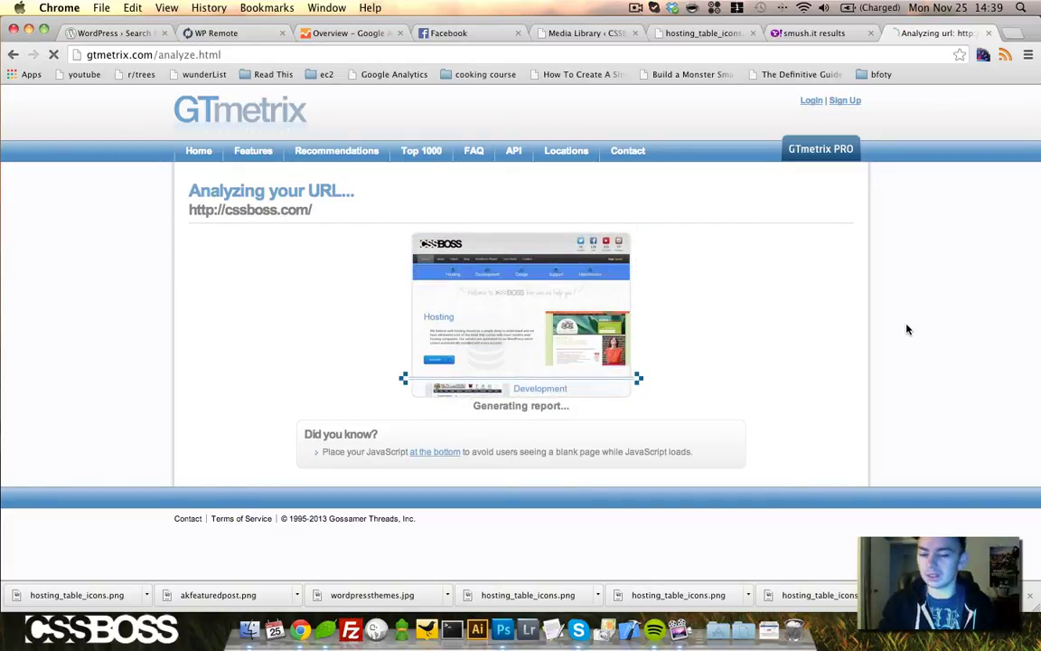
Expand the Optimize images recommendation in the Page Speed breakdown of the GTmetrix report
scroll(909, 331, "down", 2)
scroll(911, 336, "down", 3)
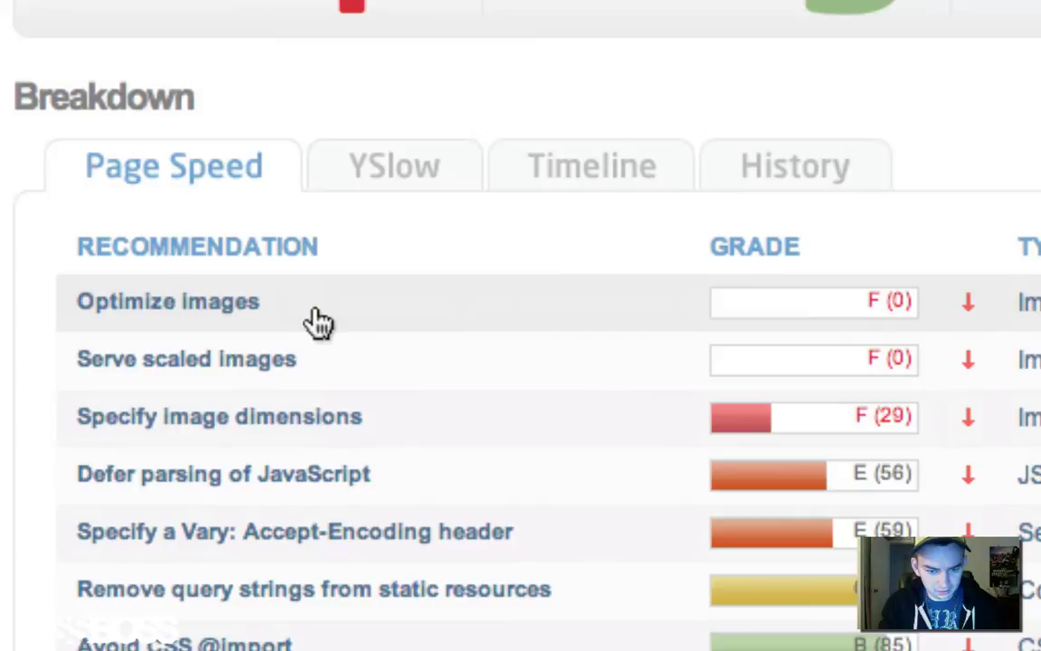
scroll(366, 362, "down", 1)
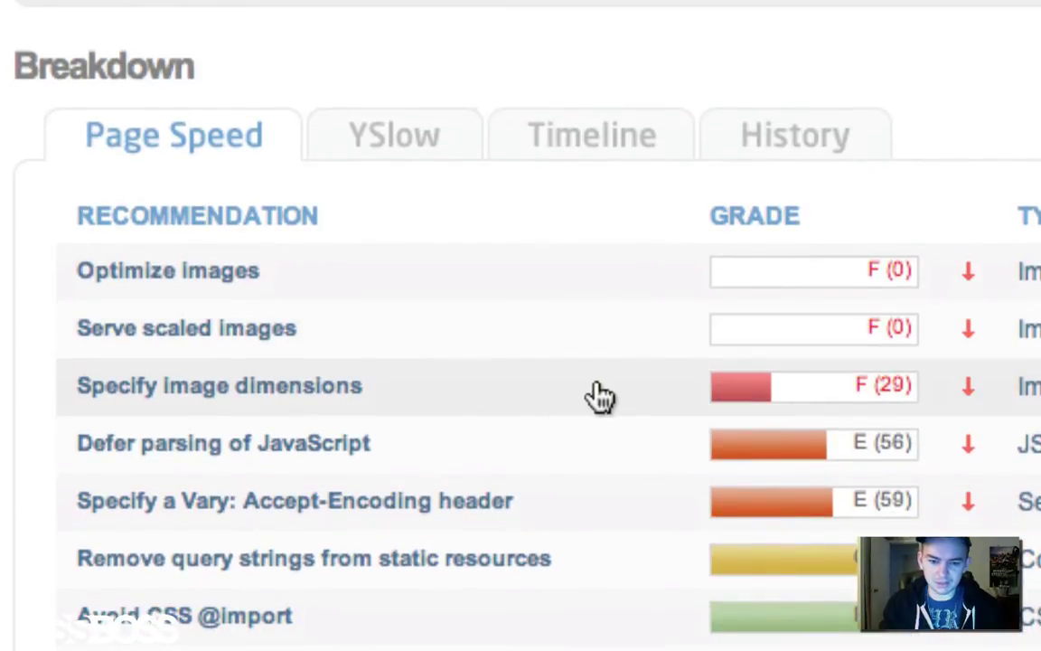
left_click_drag(601, 395, 574, 339)
left_click(391, 274)
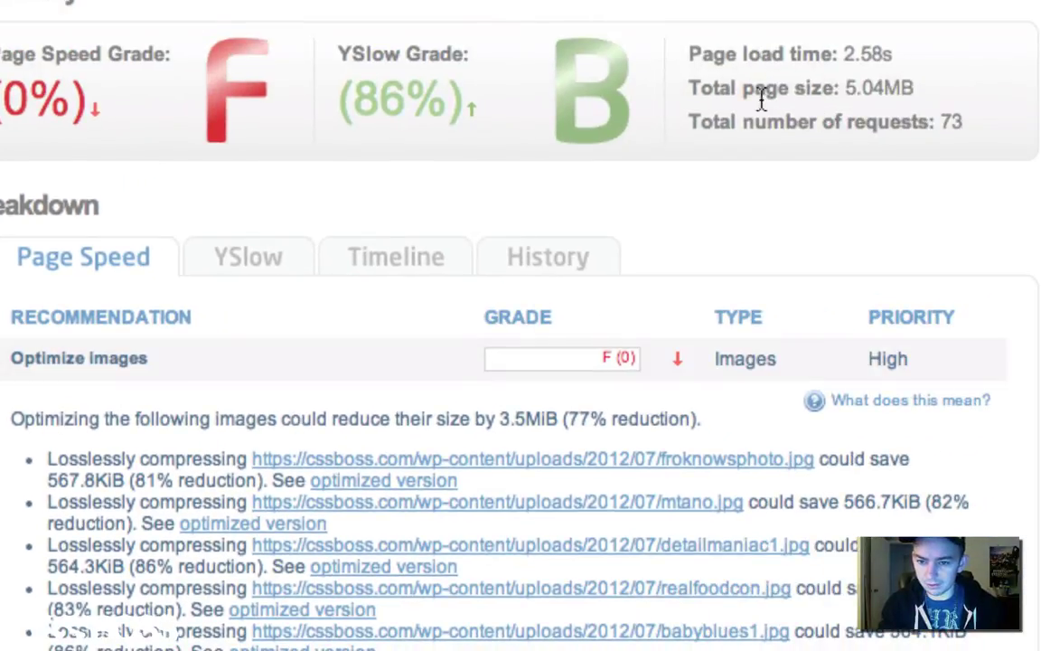
Check the total page size in the report summary and the possible size reduction from optimizing the images
left_click_drag(686, 91, 941, 94)
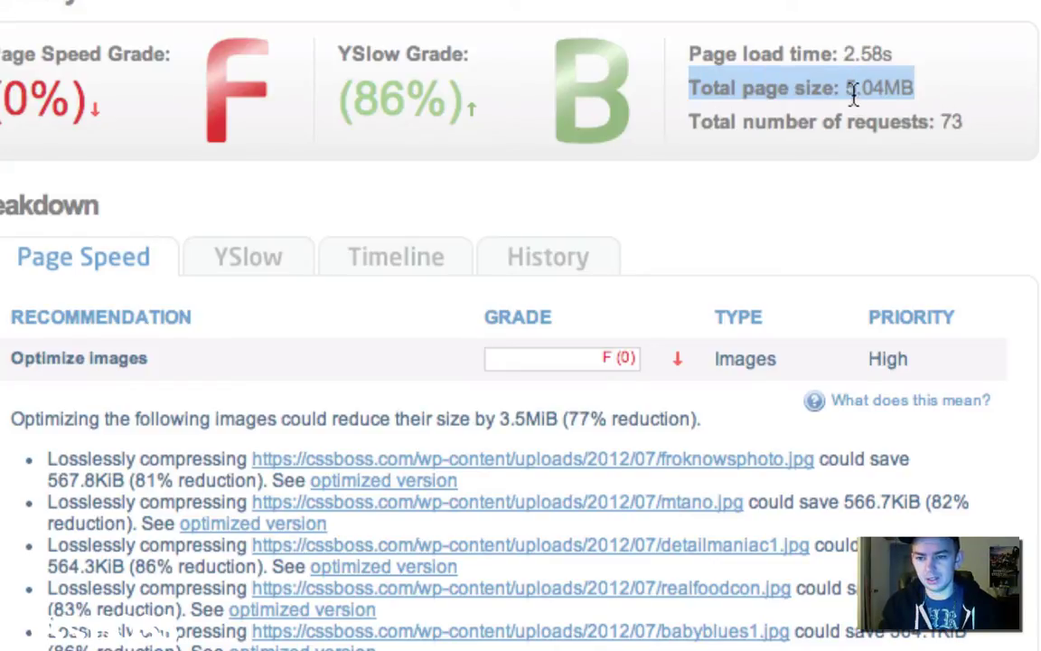
left_click(881, 93)
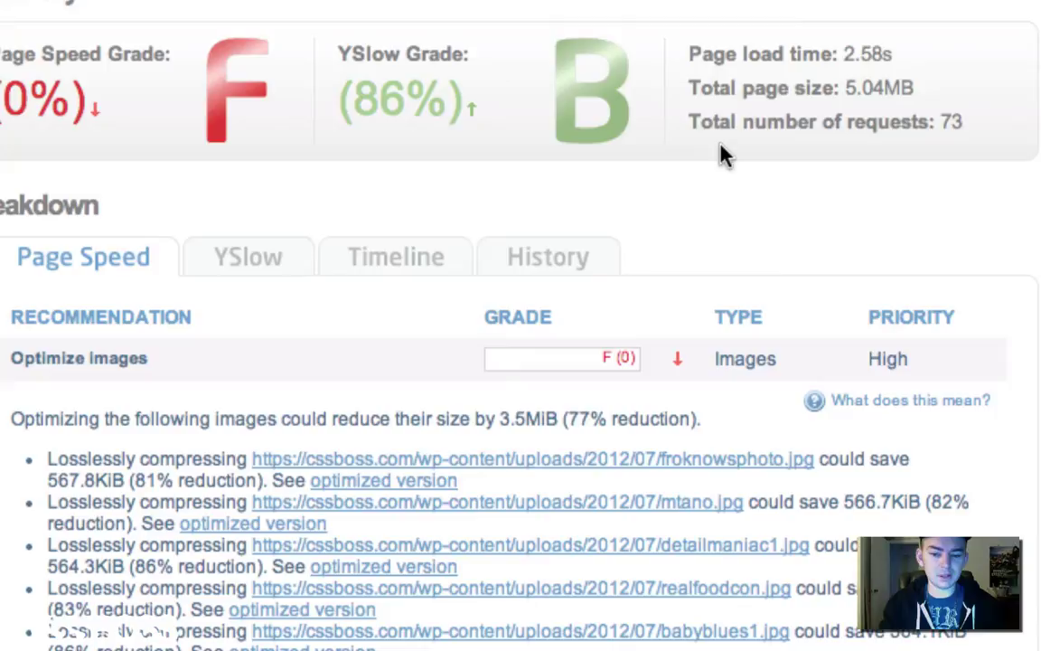
scroll(158, 432, "down", 4)
left_click_drag(35, 256, 542, 258)
left_click(472, 262)
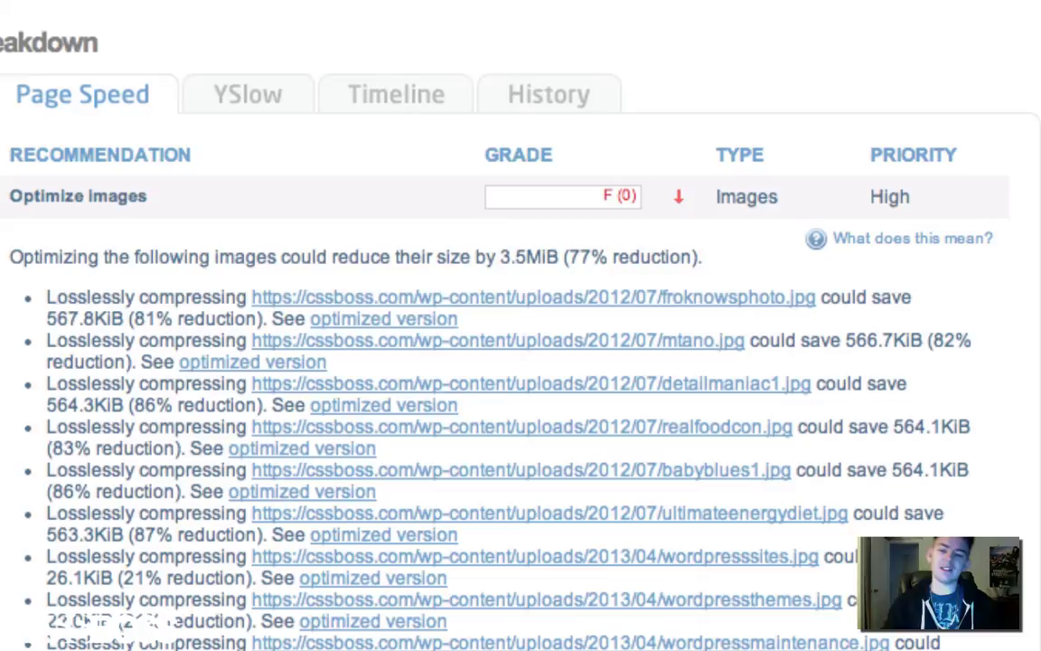
Examine the full list of images recommended for lossless compression and the possible savings for each one
scroll(851, 191, "down", 2)
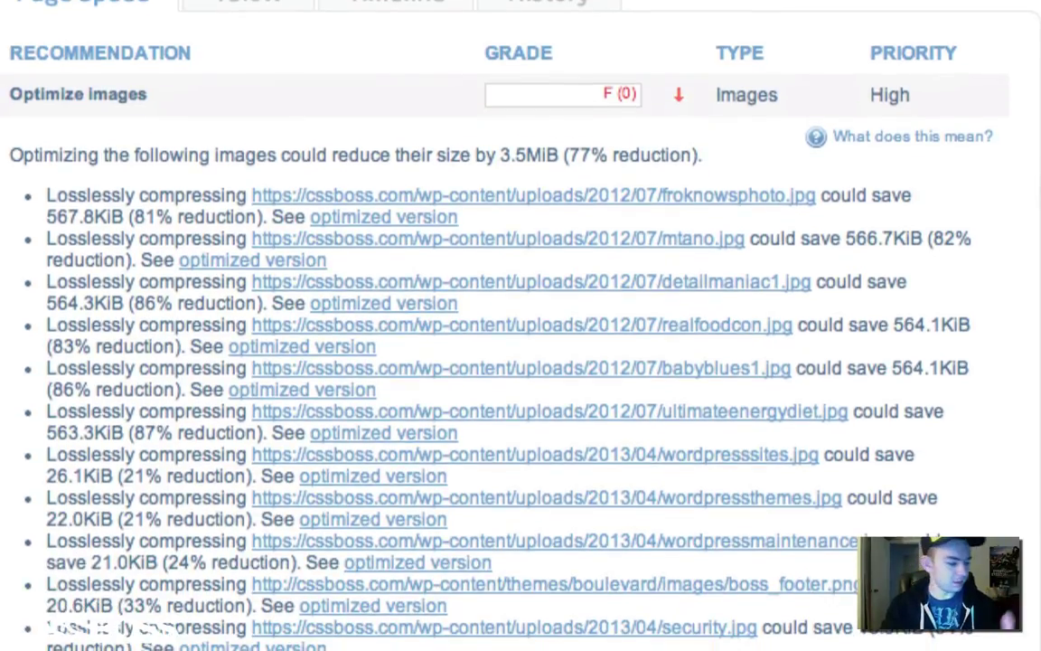
scroll(1028, 192, "down", 5)
scroll(1029, 192, "up", 14)
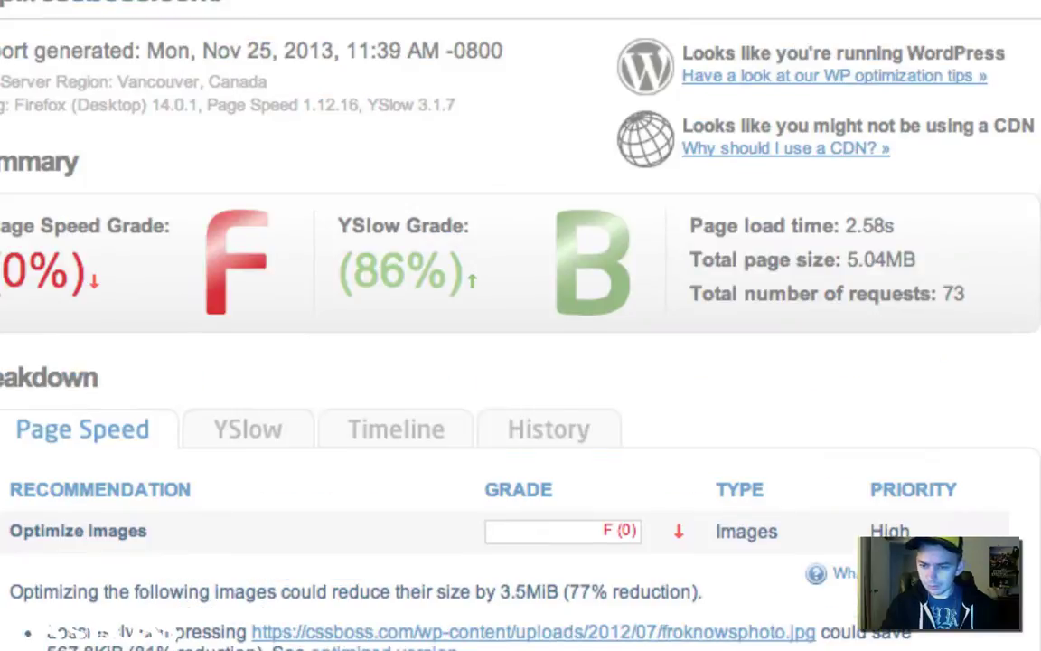
scroll(1029, 193, "down", 3)
scroll(876, 133, "down", 10)
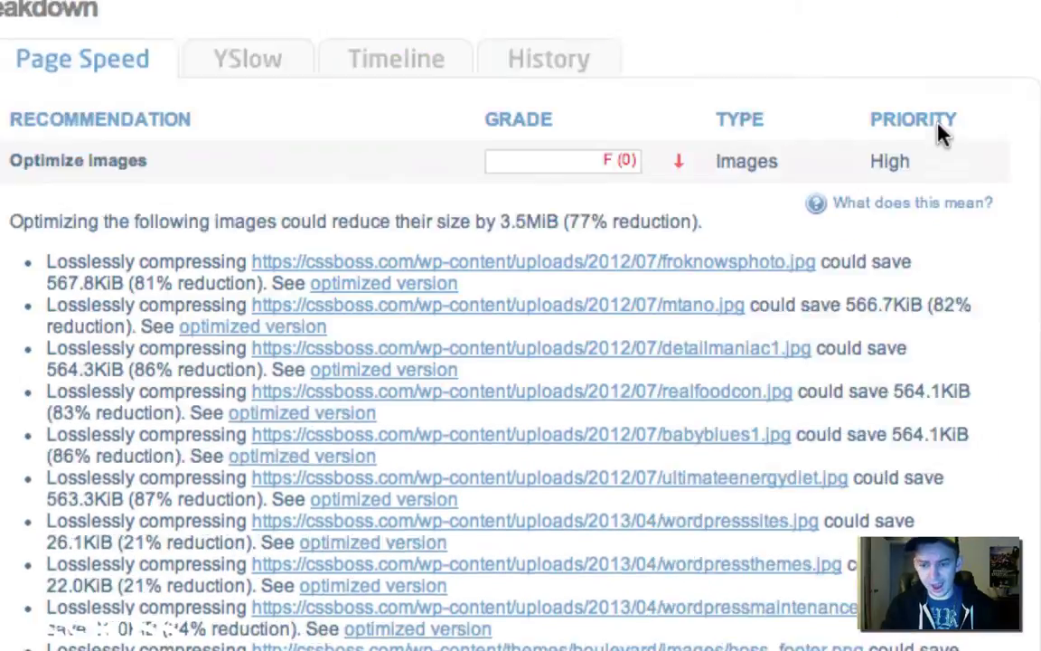
scroll(1015, 157, "down", 11)
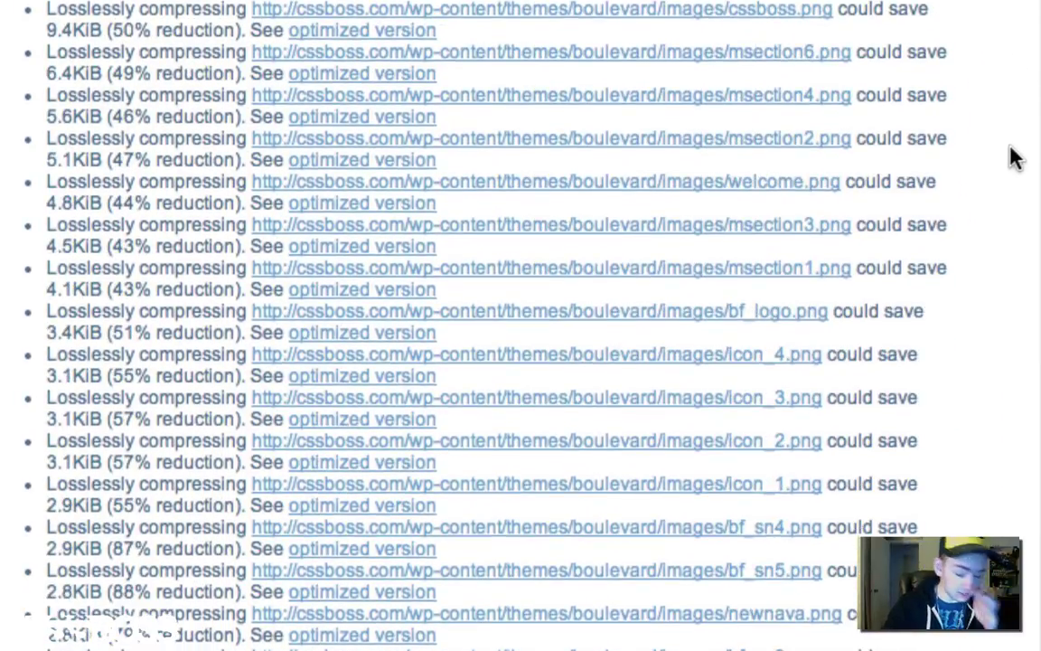
scroll(1015, 157, "down", 9)
scroll(1015, 157, "down", 1)
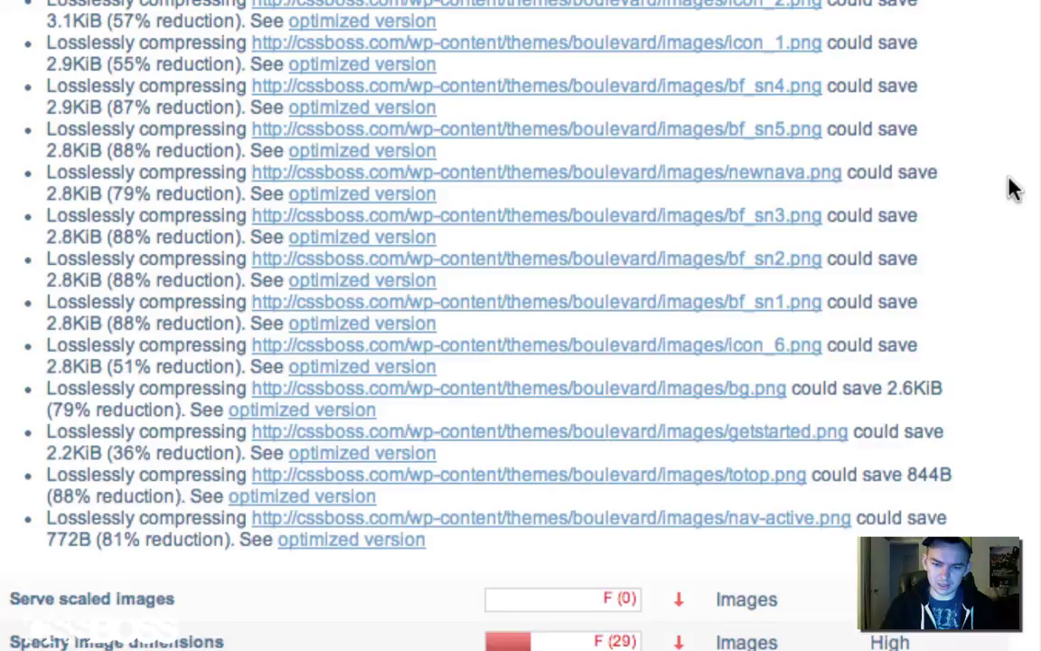
scroll(1013, 188, "up", 6)
scroll(1013, 188, "up", 2)
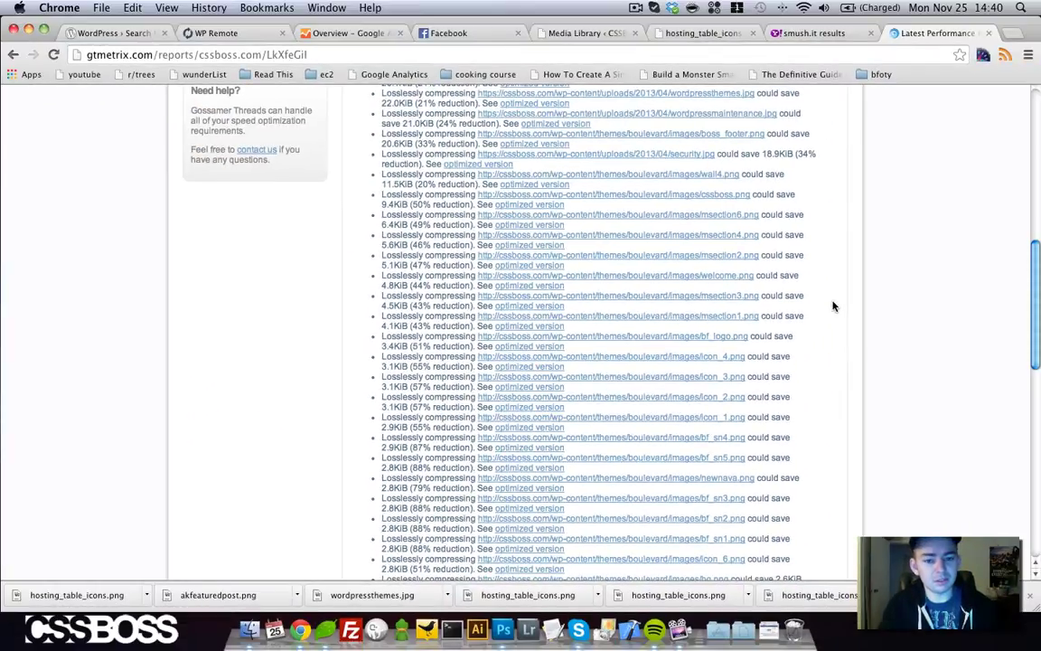
scroll(834, 306, "up", 4)
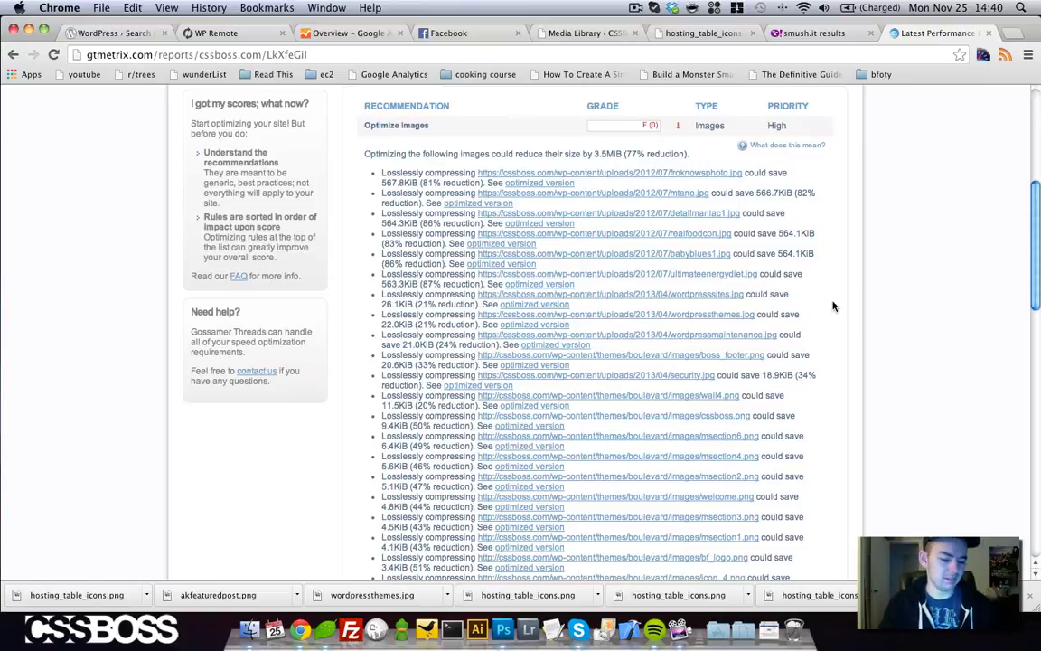